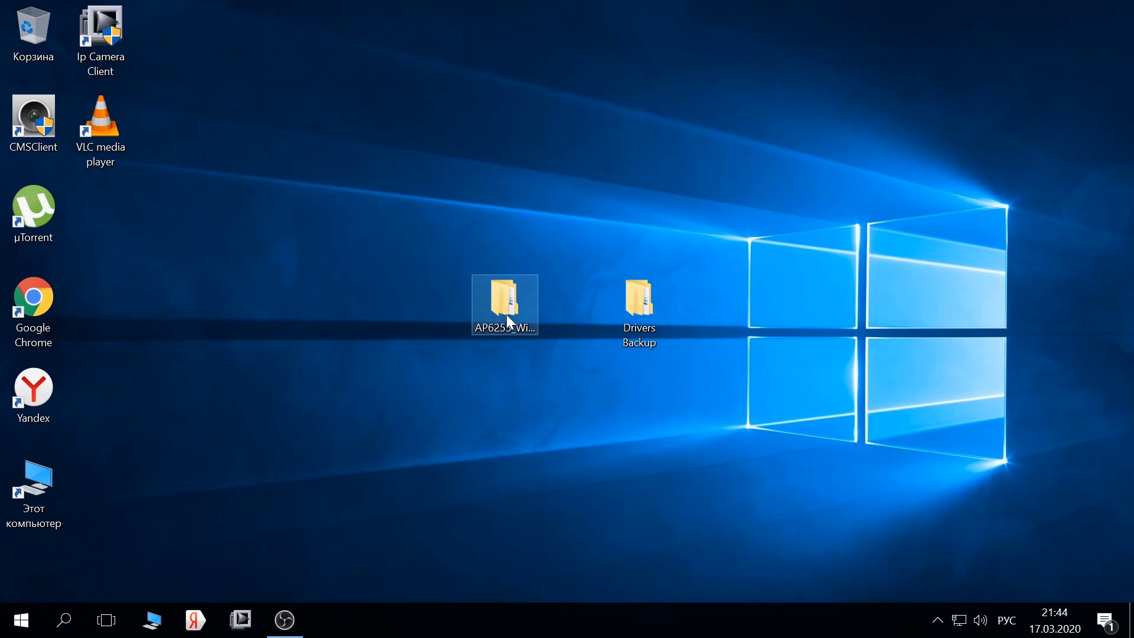
{"action": "left_click", "coordinate": [505, 312]}
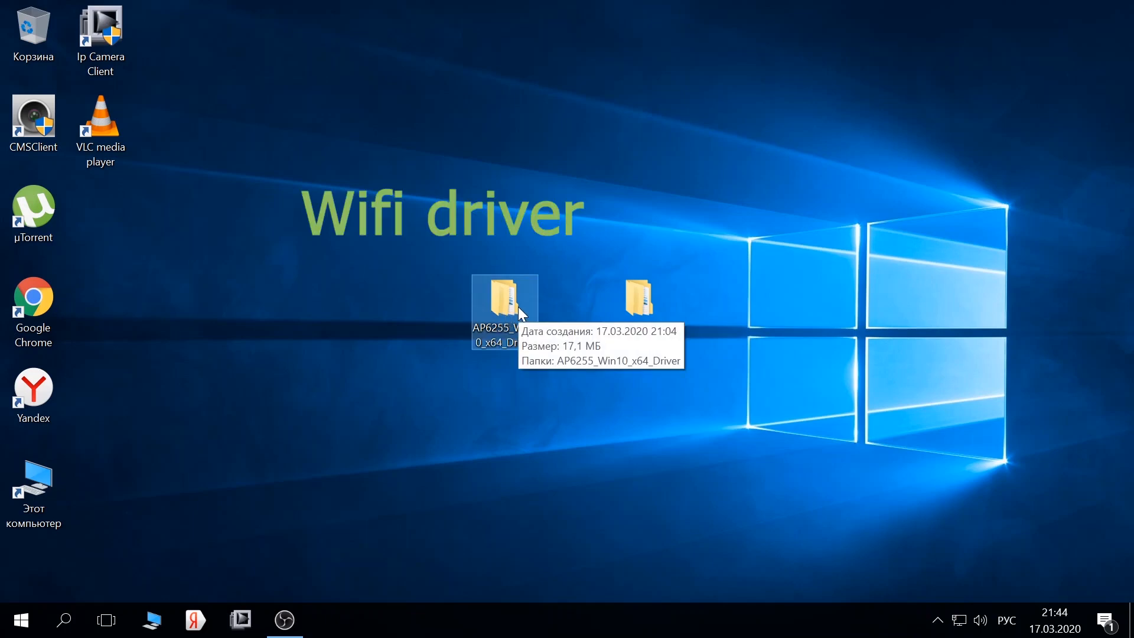
{"action": "left_click", "coordinate": [634, 304]}
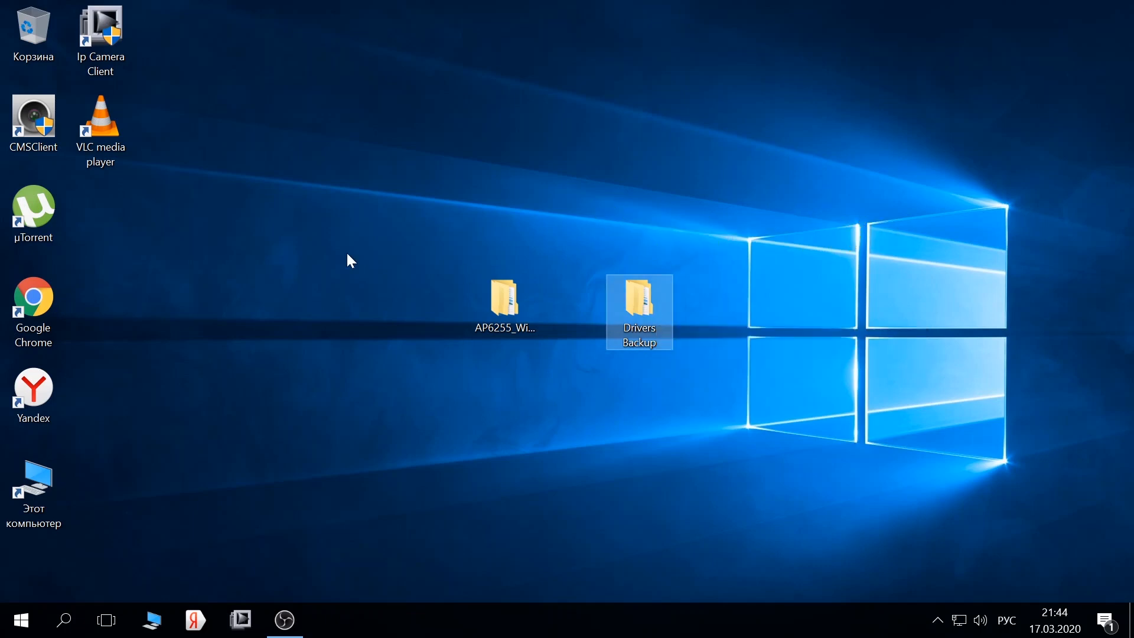
{"action": "left_click", "coordinate": [315, 269]}
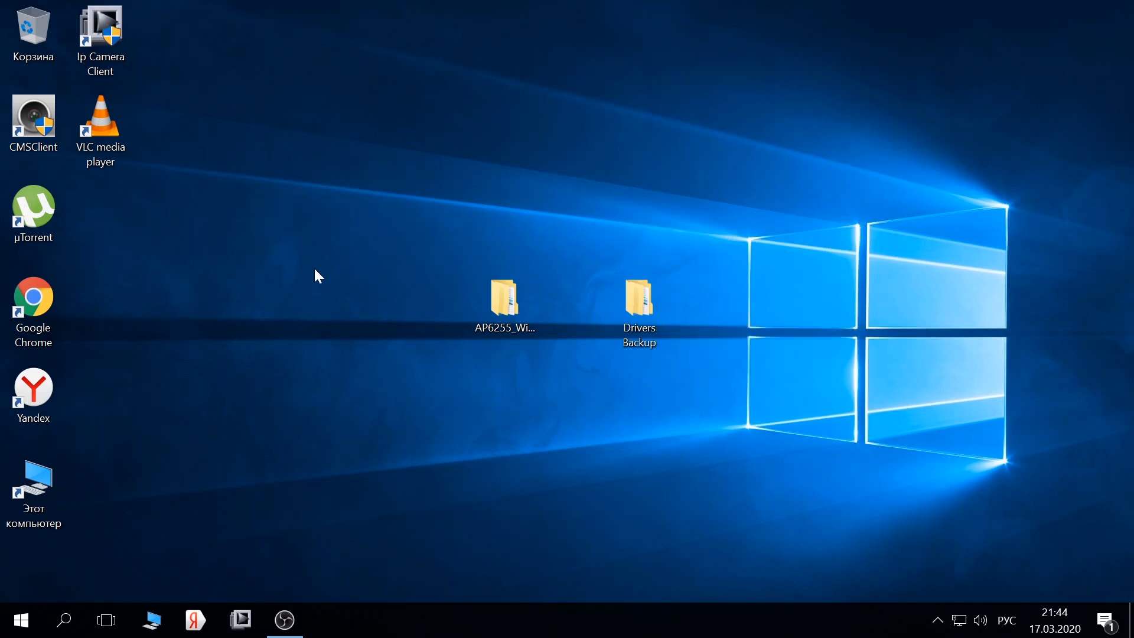
- Open Device Manager from the system properties of This PC
{"action": "left_click", "coordinate": [152, 621]}
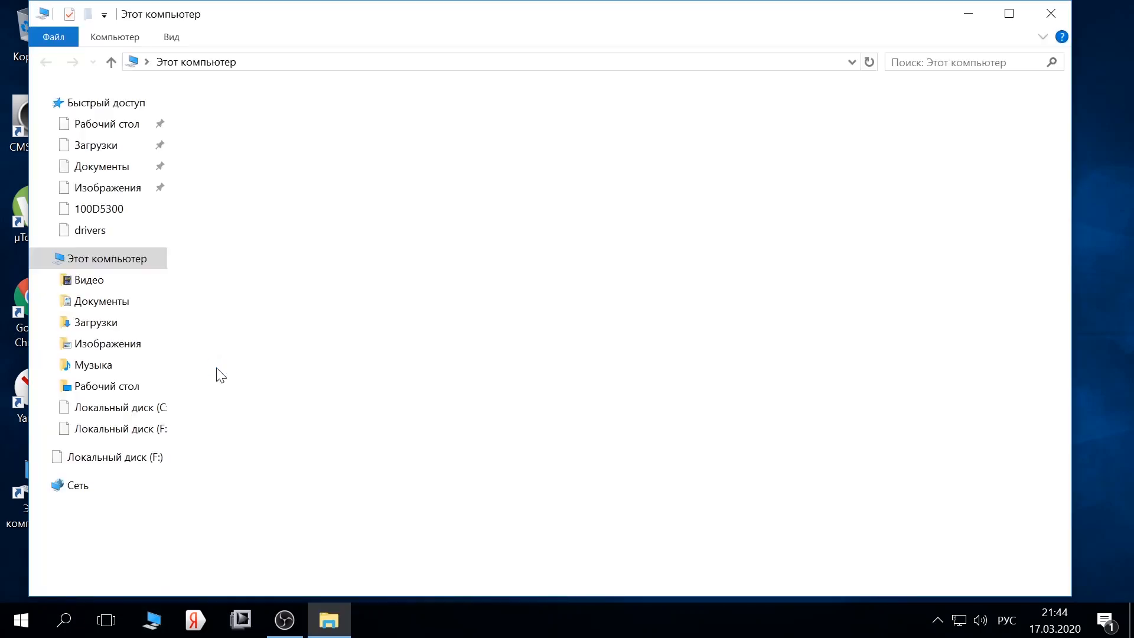
{"action": "right_click", "coordinate": [501, 362]}
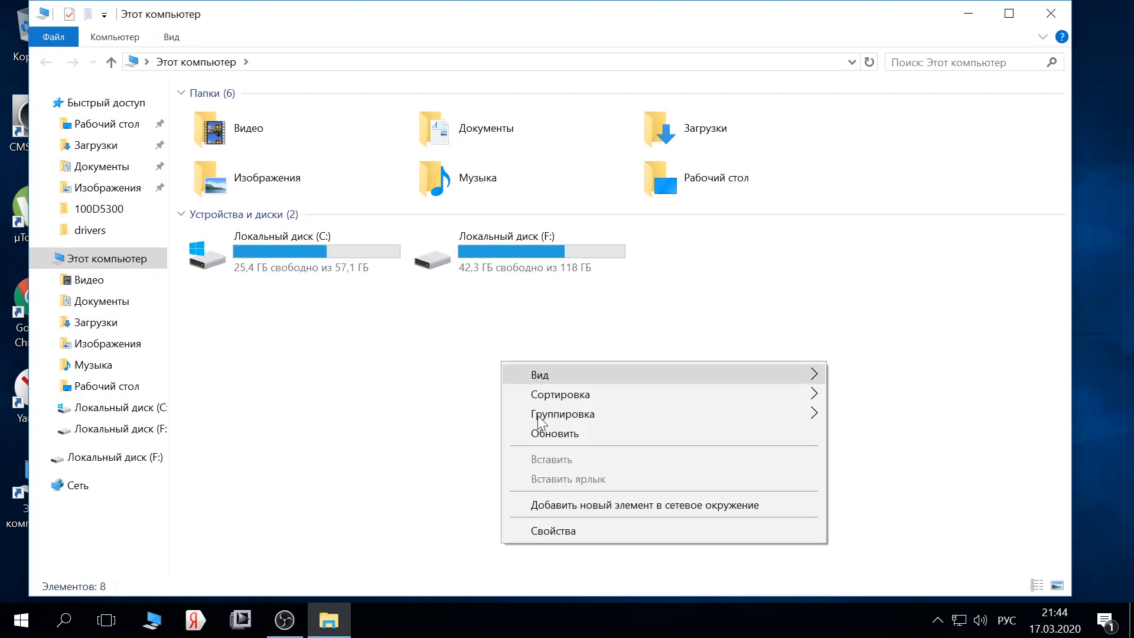
{"action": "left_click", "coordinate": [547, 529]}
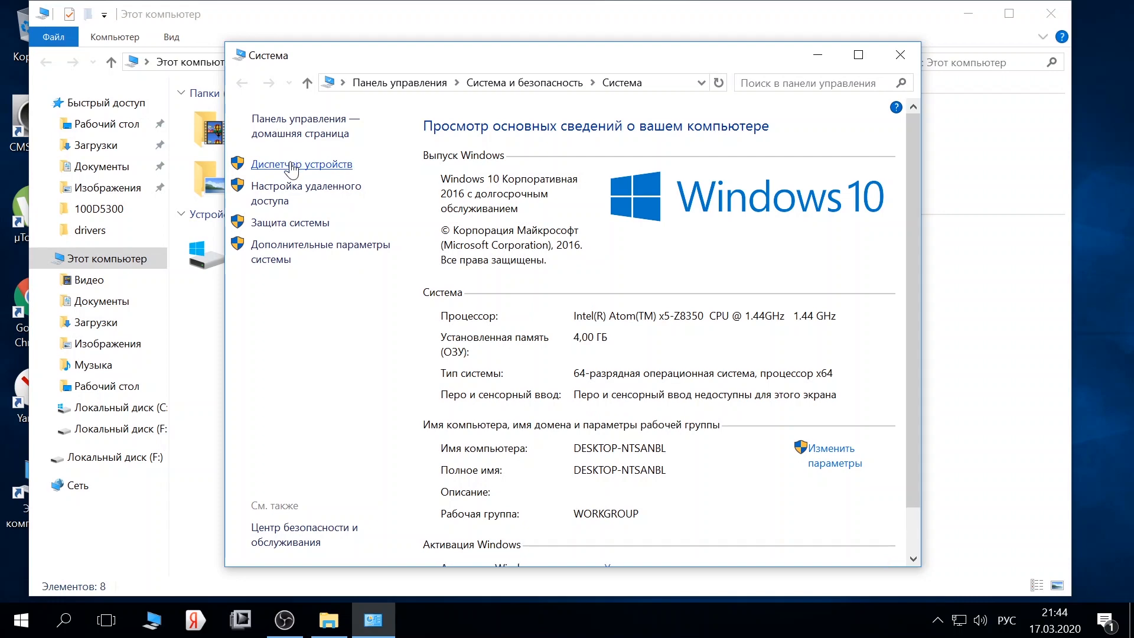
{"action": "left_click", "coordinate": [298, 165]}
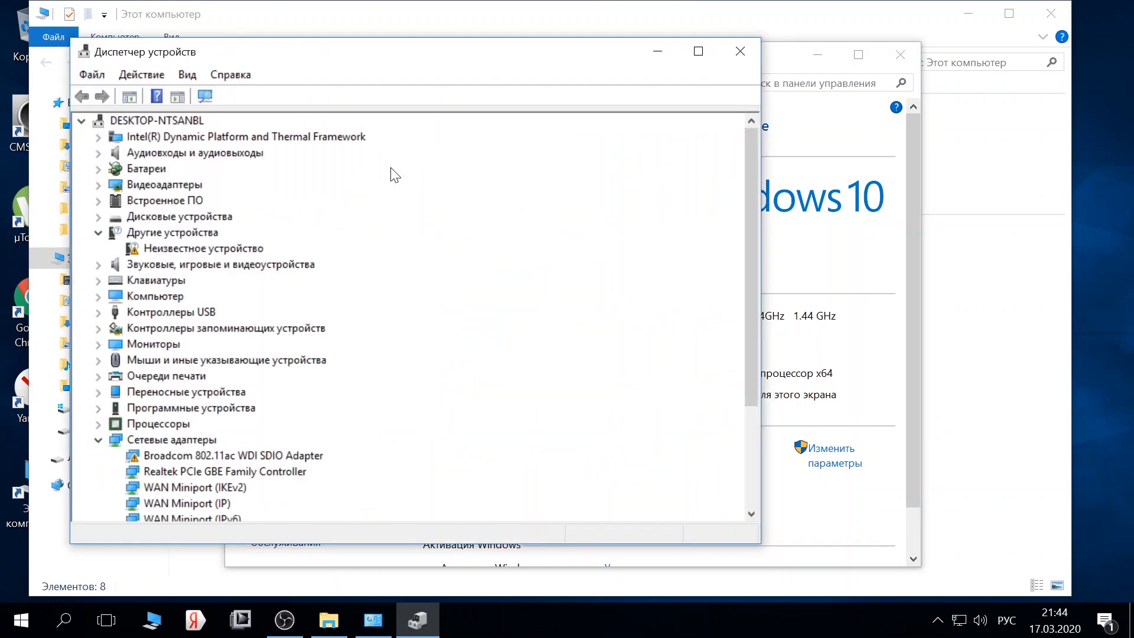
- Uninstall the Broadcom 802.11ac WDI SDIO Adapter including its driver software, and scan for hardware changes
{"action": "scroll", "coordinate": [366, 376], "scroll_direction": "down", "scroll_amount": 2}
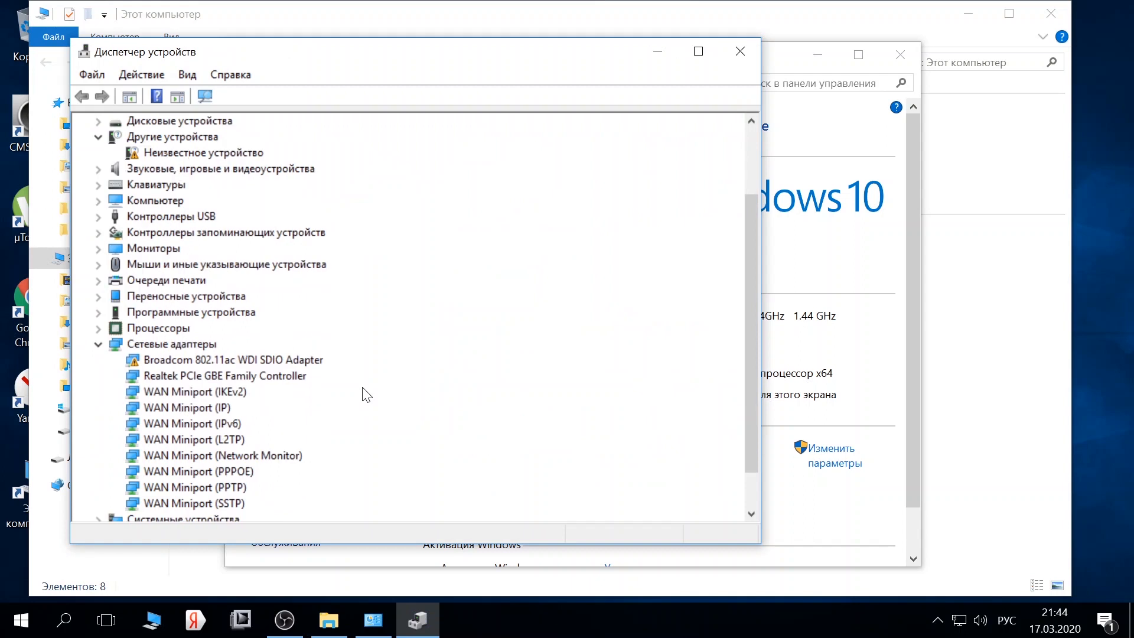
{"action": "left_click", "coordinate": [153, 358]}
{"action": "right_click", "coordinate": [203, 357]}
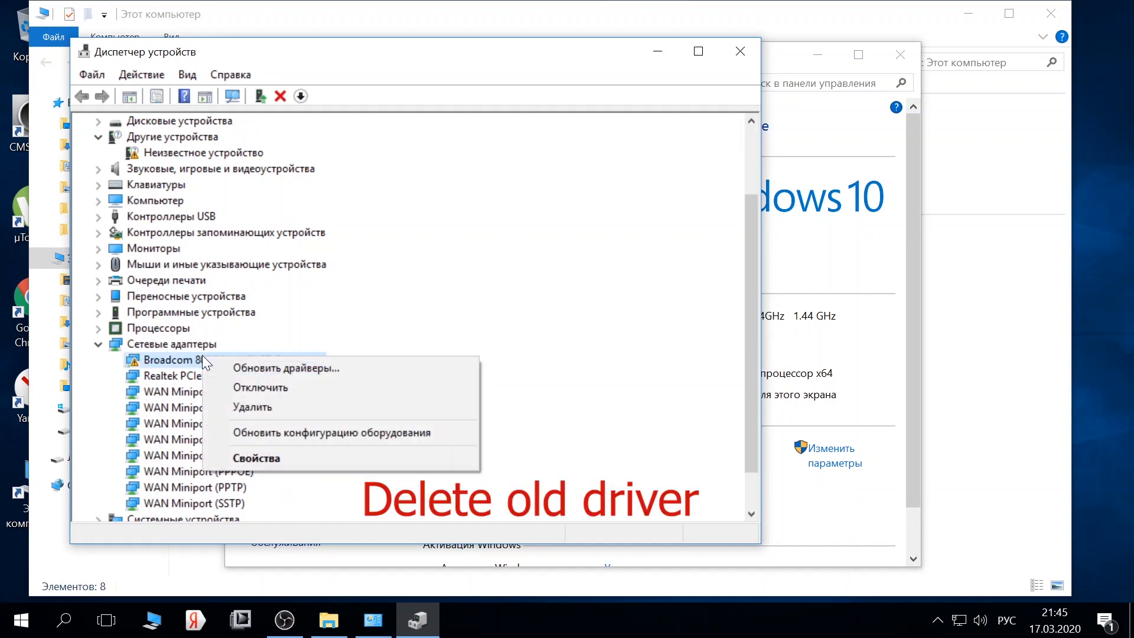
{"action": "left_click", "coordinate": [257, 404]}
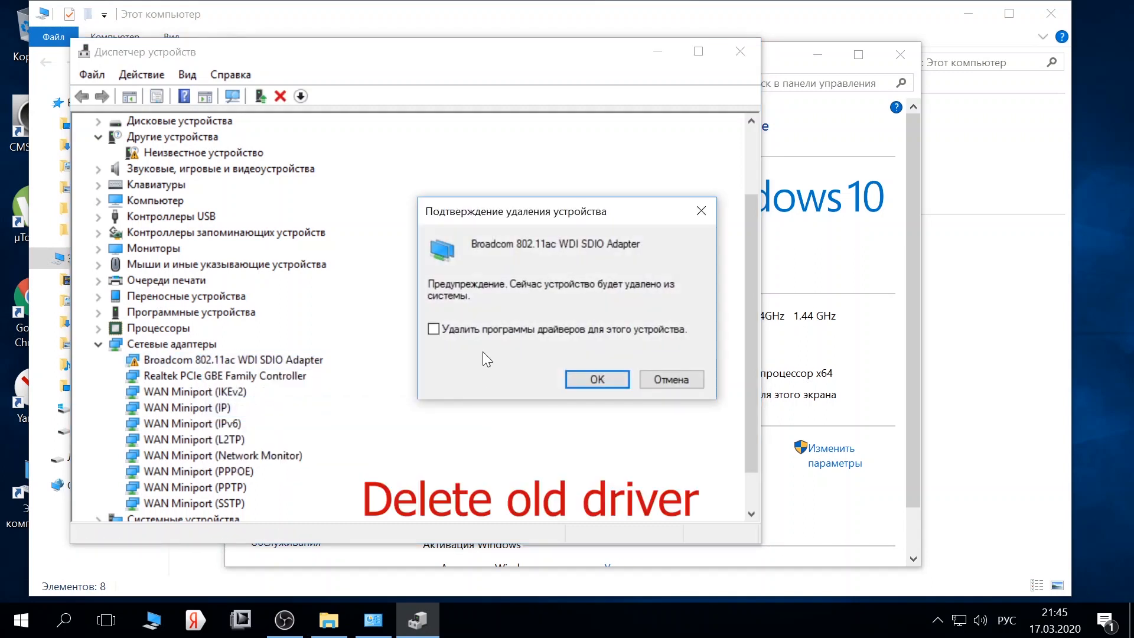
{"action": "left_click", "coordinate": [478, 328]}
{"action": "left_click", "coordinate": [577, 377]}
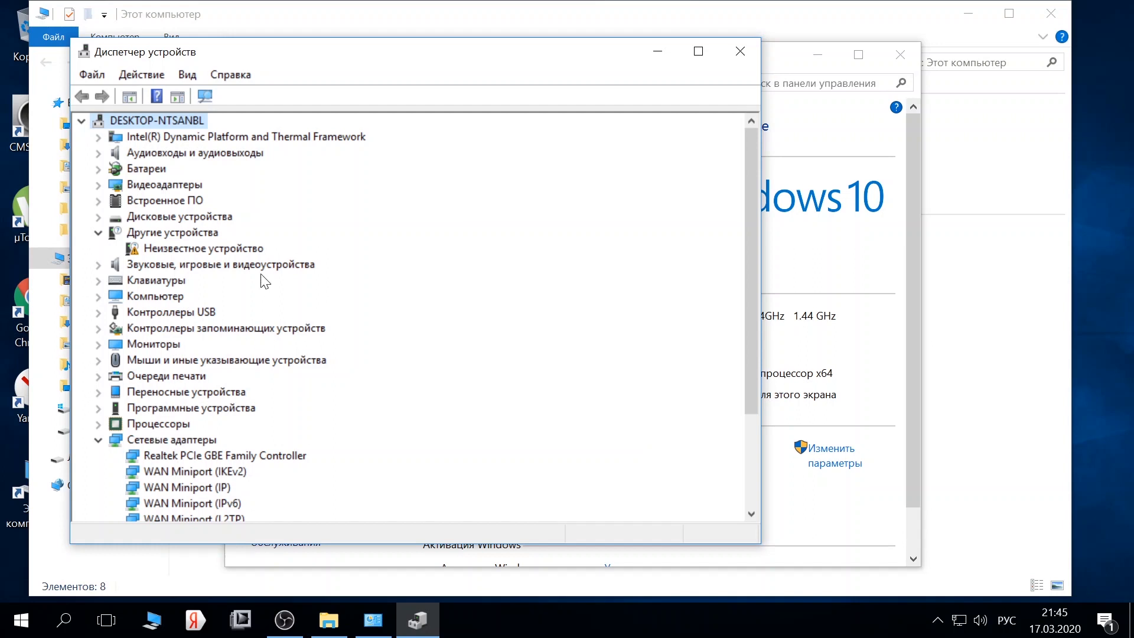
{"action": "left_click", "coordinate": [140, 73]}
{"action": "left_click", "coordinate": [157, 91]}
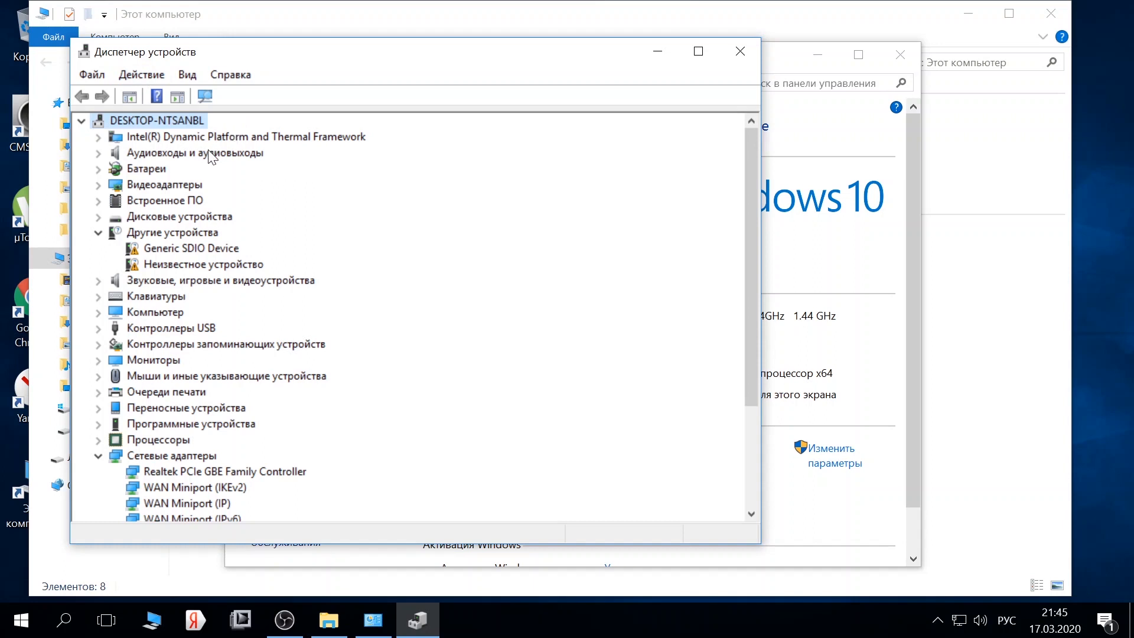
- Start a driver update for the Generic SDIO Device, choosing to browse this computer for the driver folder
{"action": "left_click", "coordinate": [201, 264]}
{"action": "left_click", "coordinate": [195, 249]}
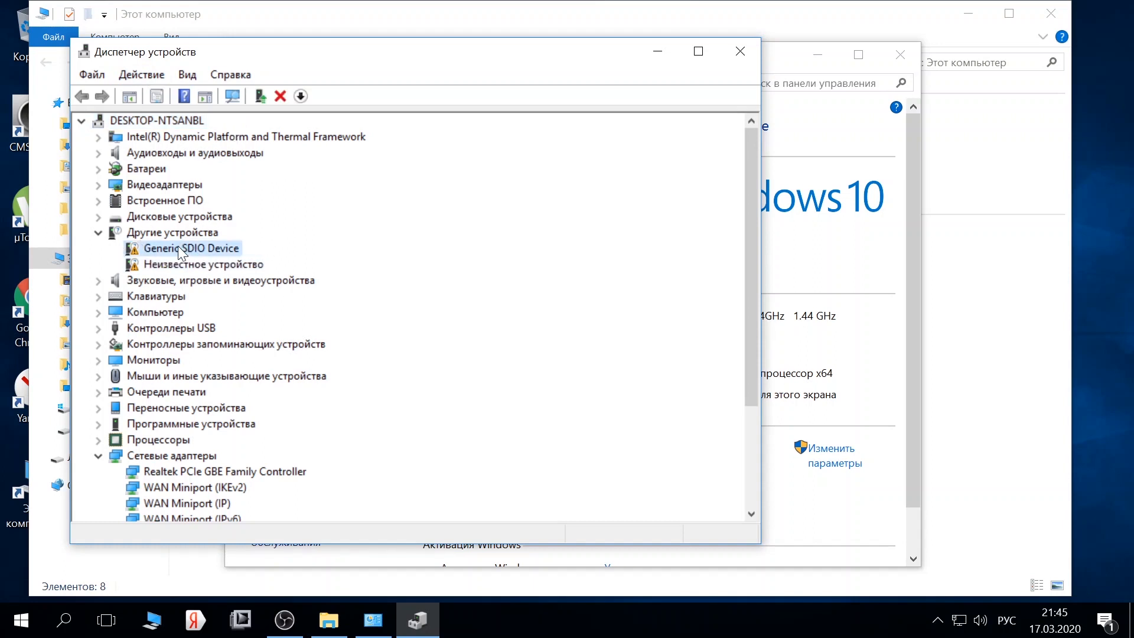
{"action": "right_click", "coordinate": [178, 246]}
{"action": "left_click", "coordinate": [195, 254]}
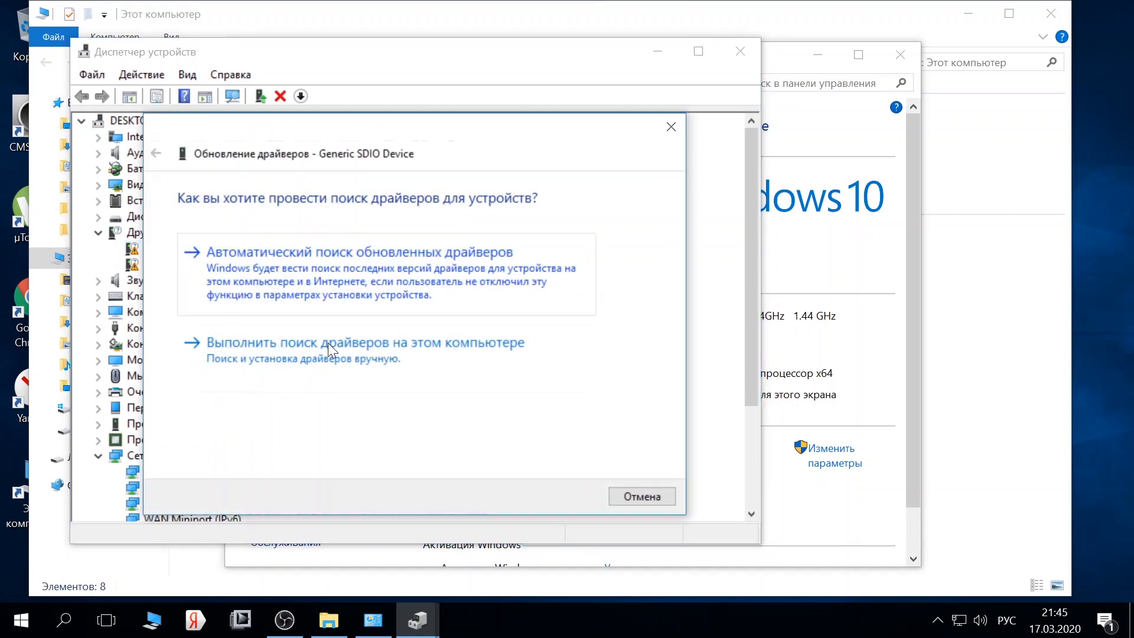
{"action": "left_click", "coordinate": [349, 343]}
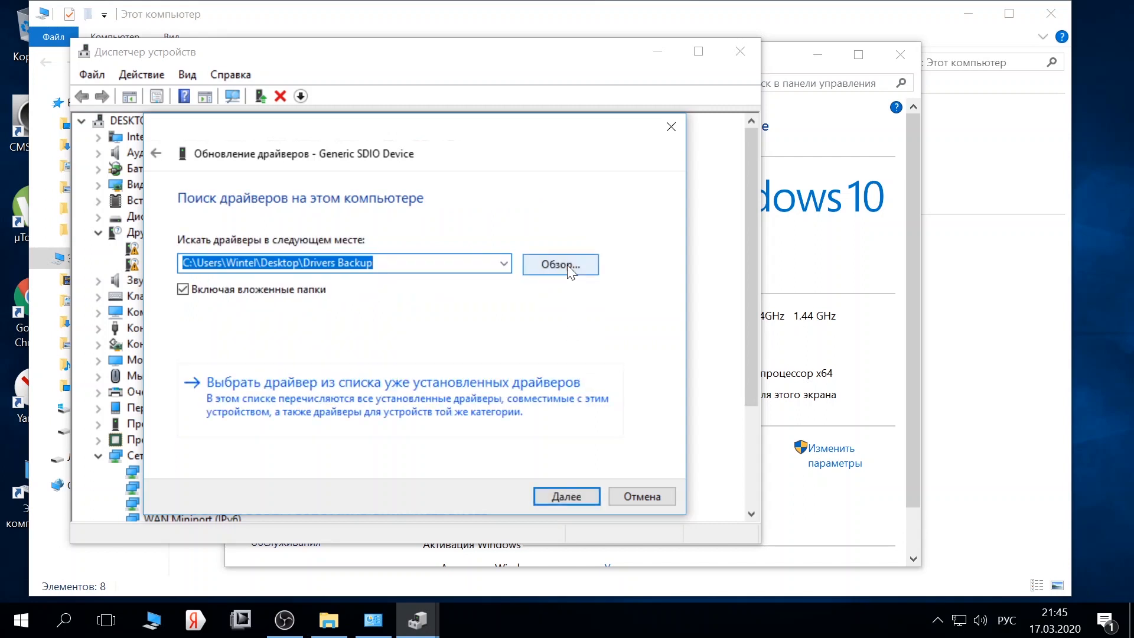
{"action": "left_click", "coordinate": [567, 264]}
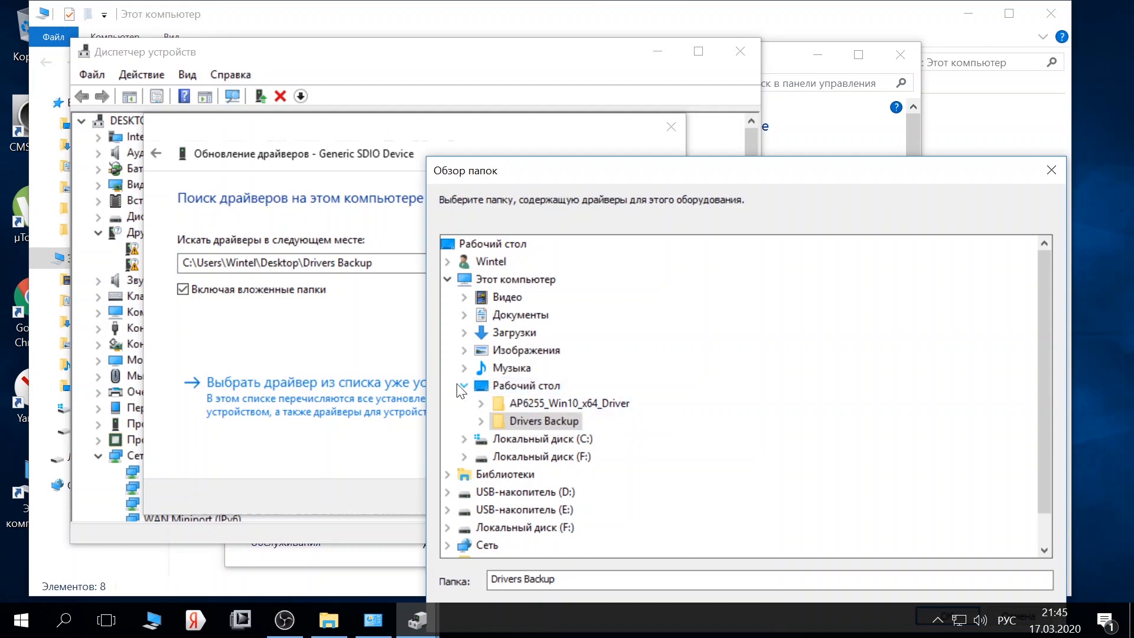
- Install the driver from the 1.596.16.1_Bcm_DriverOnly_x64_1905270 folder inside AP6255_Win10_x64_Driver on the desktop, and close the wizard
{"action": "left_click", "coordinate": [462, 384]}
{"action": "double_click", "coordinate": [516, 389]}
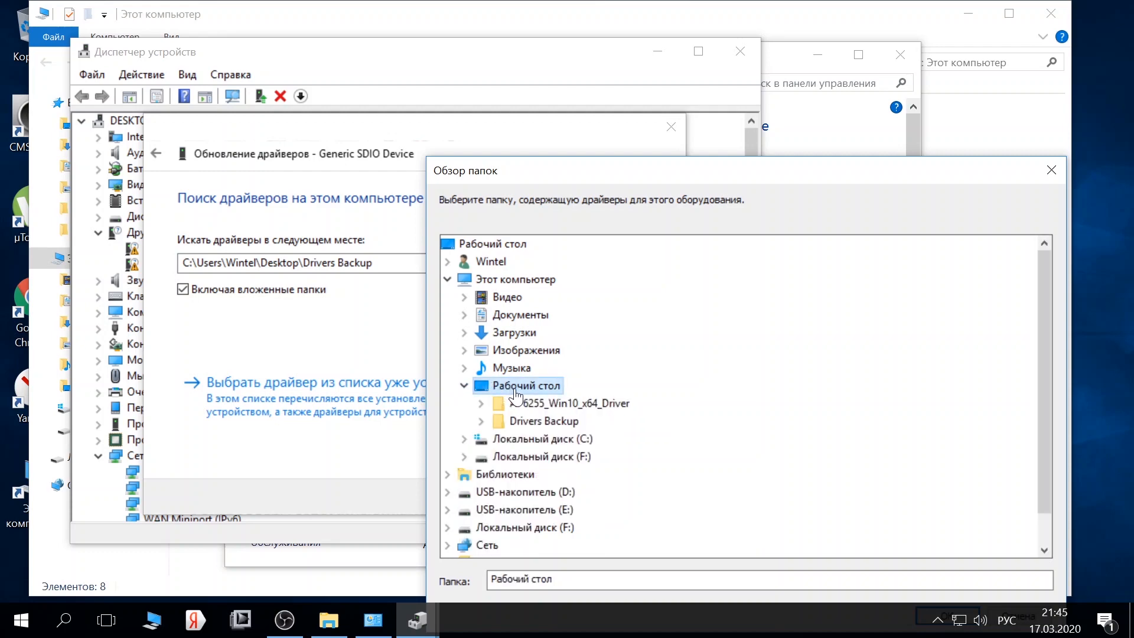
{"action": "double_click", "coordinate": [535, 404]}
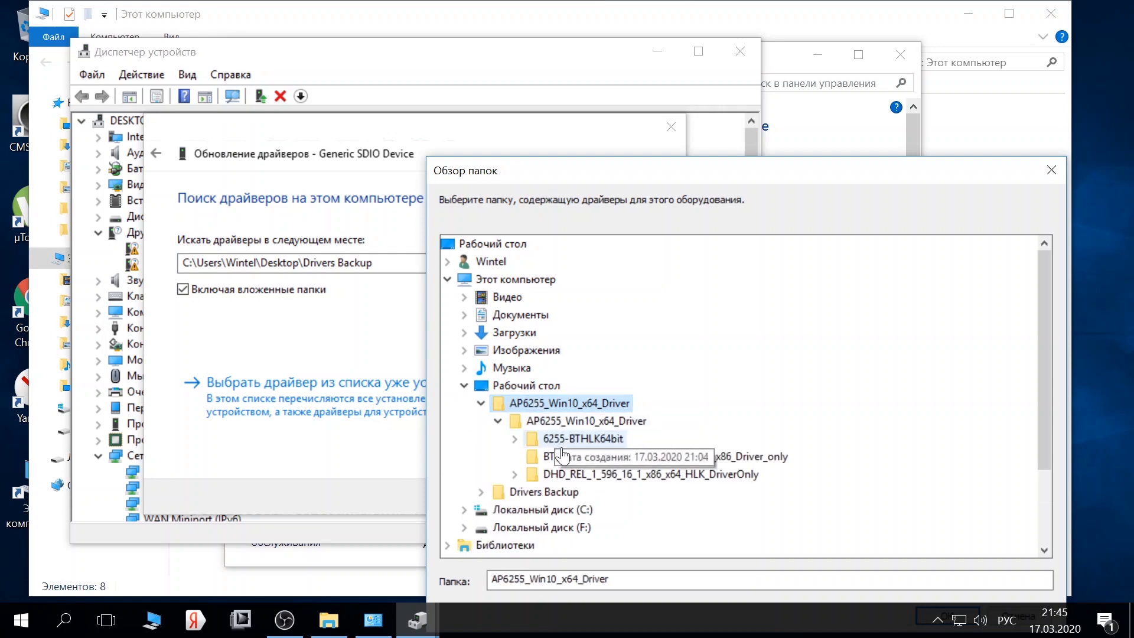
{"action": "double_click", "coordinate": [569, 473]}
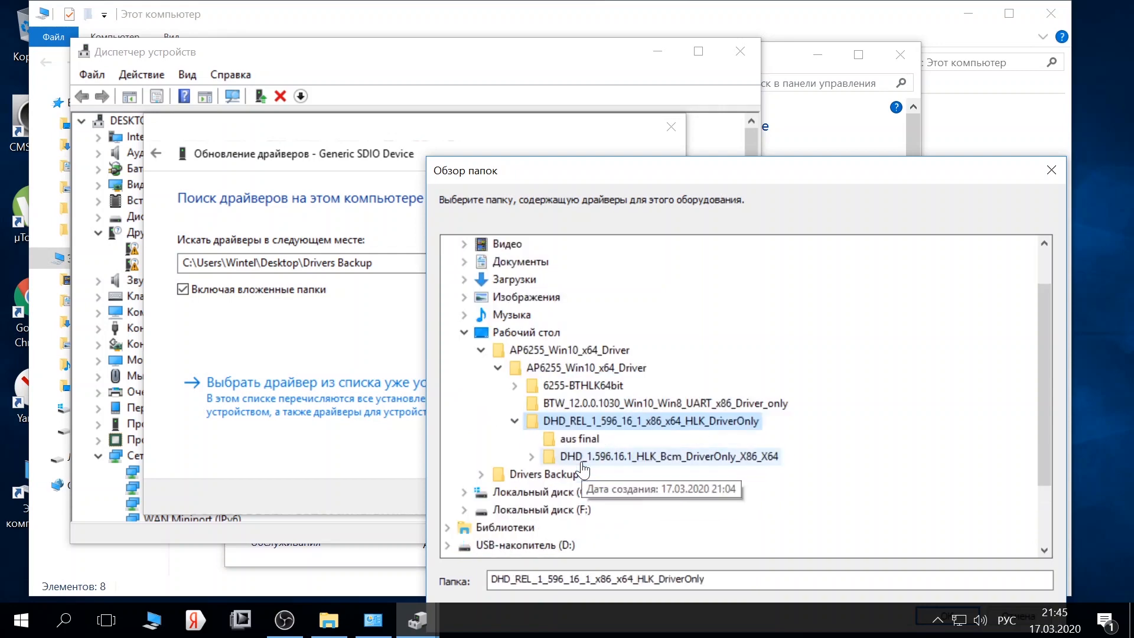
{"action": "double_click", "coordinate": [668, 456]}
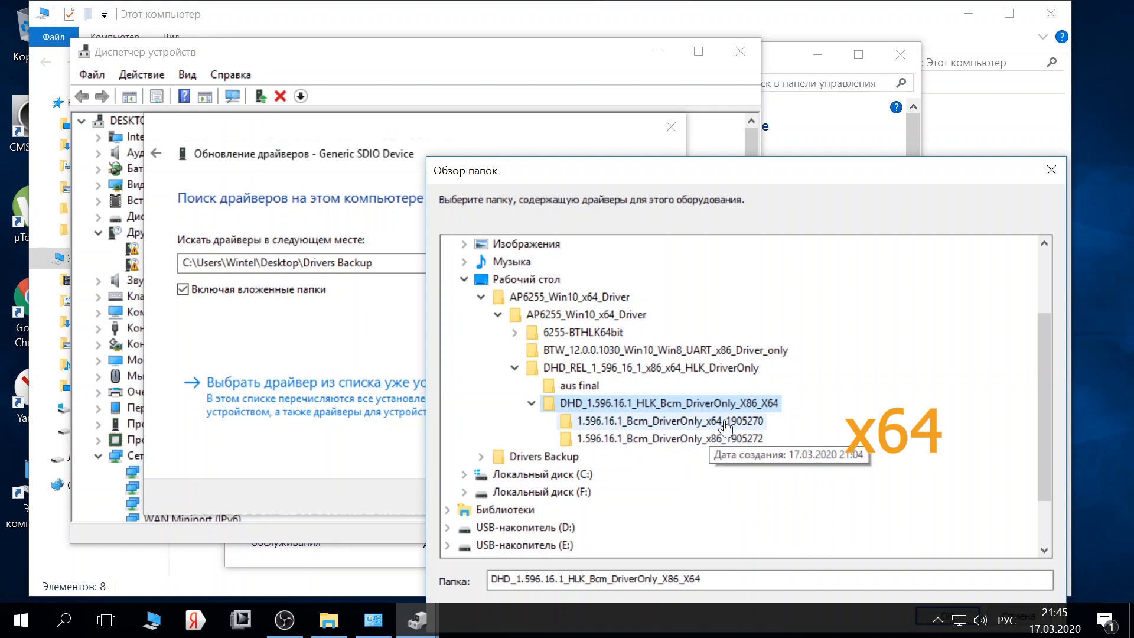
{"action": "left_click", "coordinate": [675, 422]}
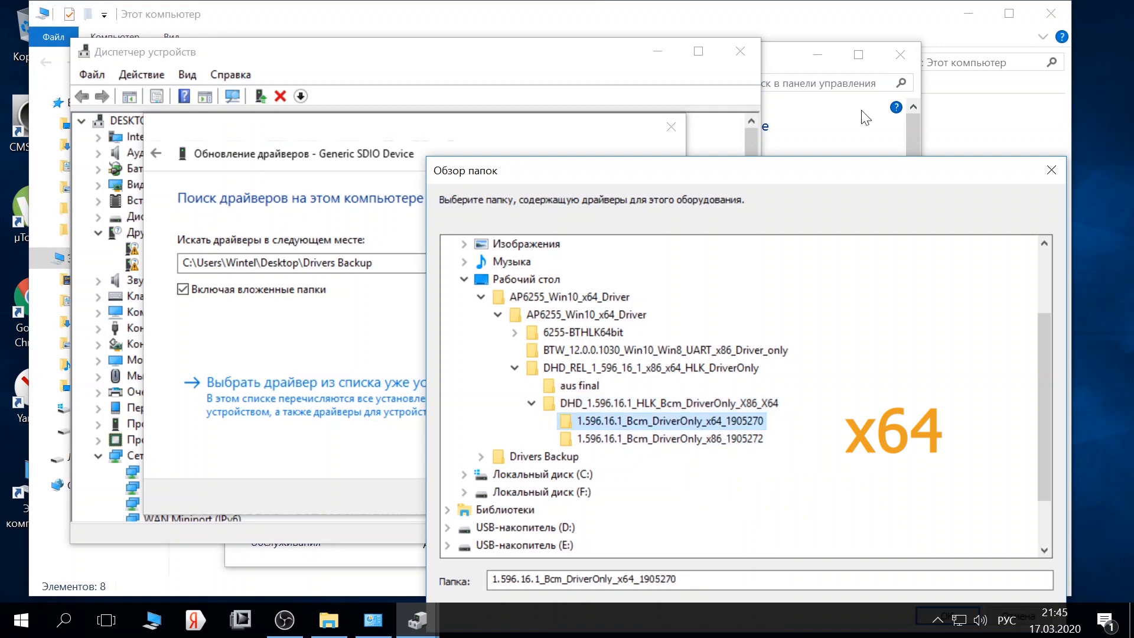
{"action": "left_click_drag", "start_coordinate": [840, 172], "coordinate": [694, 89]}
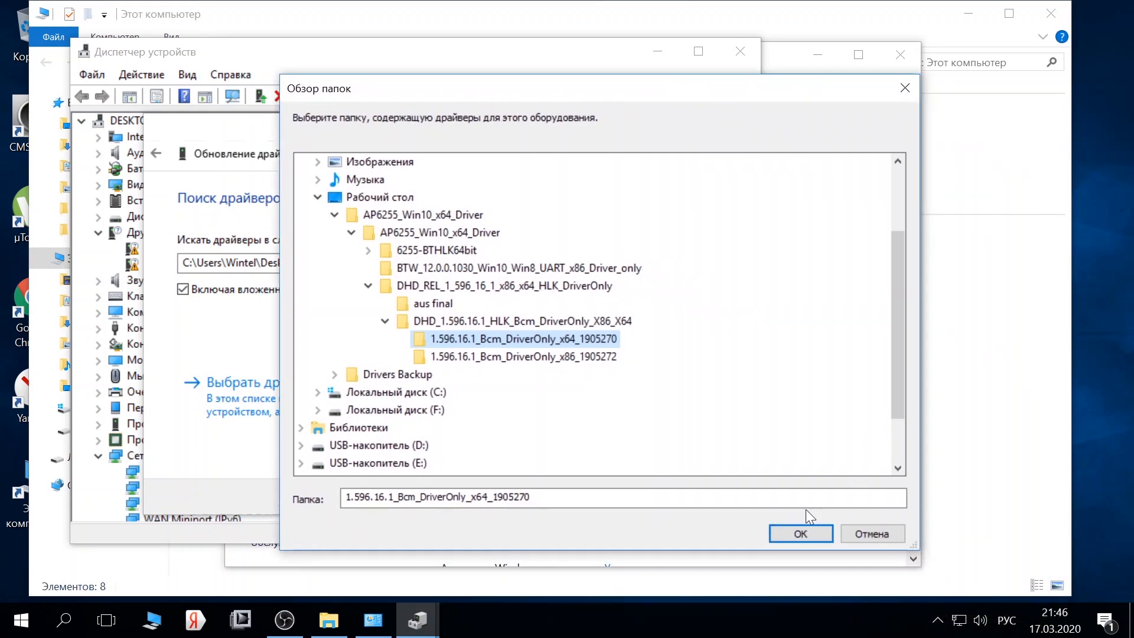
{"action": "left_click", "coordinate": [799, 530]}
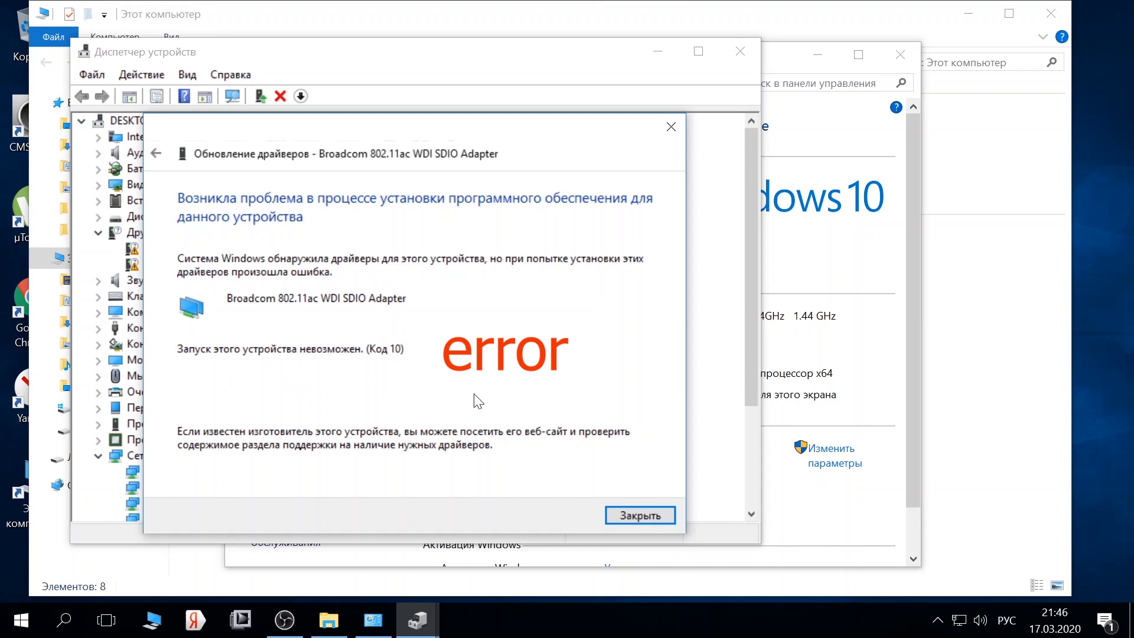
{"action": "left_click", "coordinate": [649, 519]}
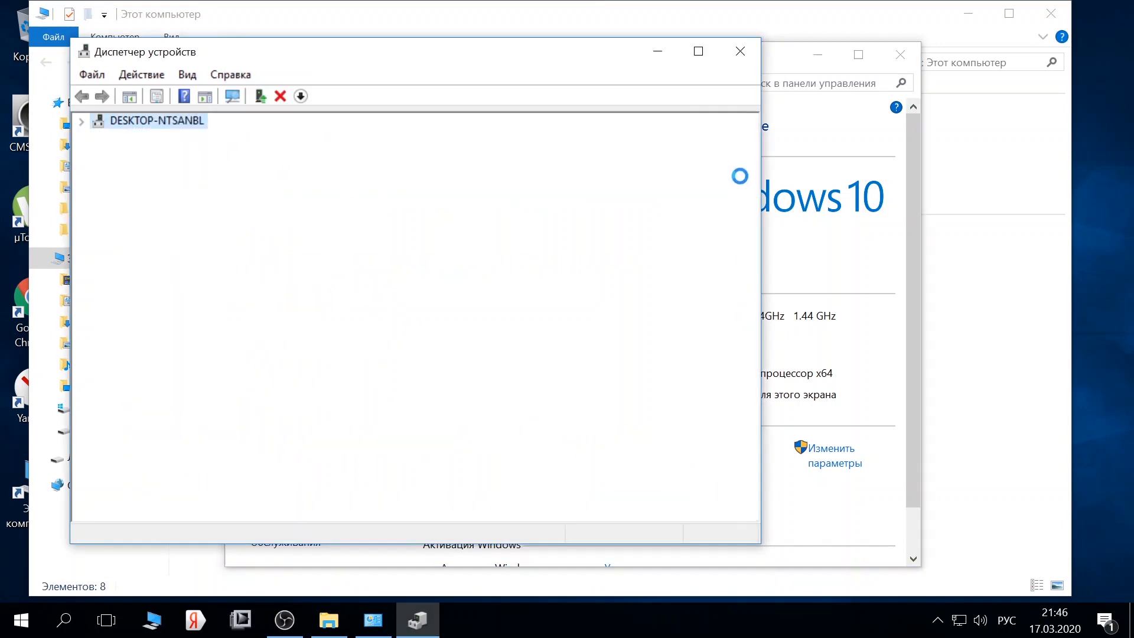
- Close Device Manager and the System window, and minimize the This PC window
{"action": "left_click", "coordinate": [741, 54]}
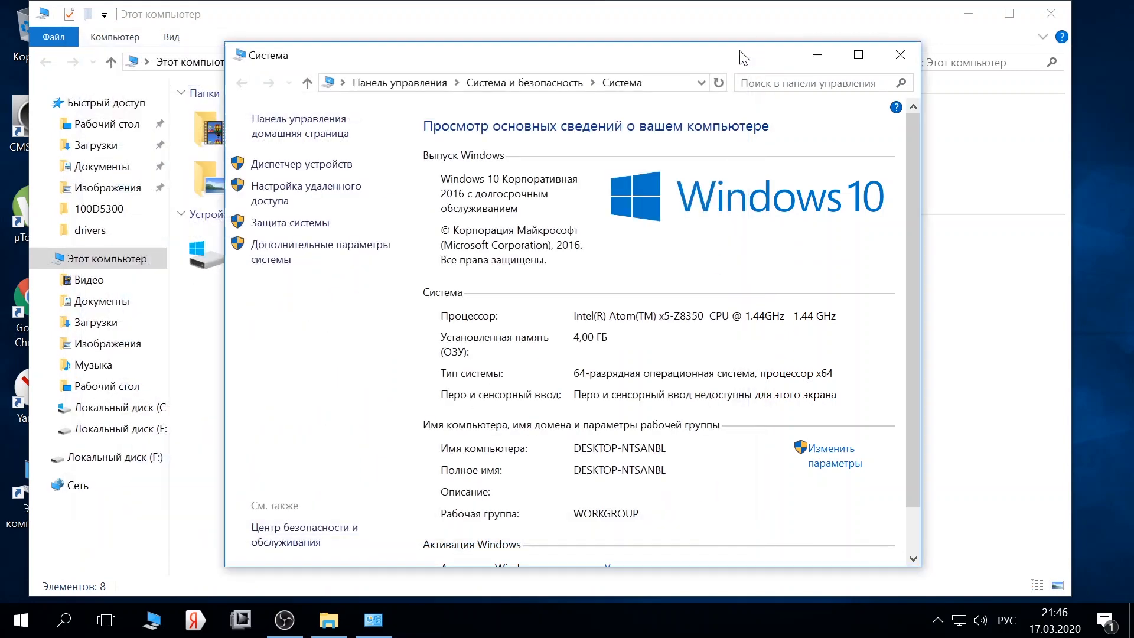
{"action": "left_click", "coordinate": [900, 54]}
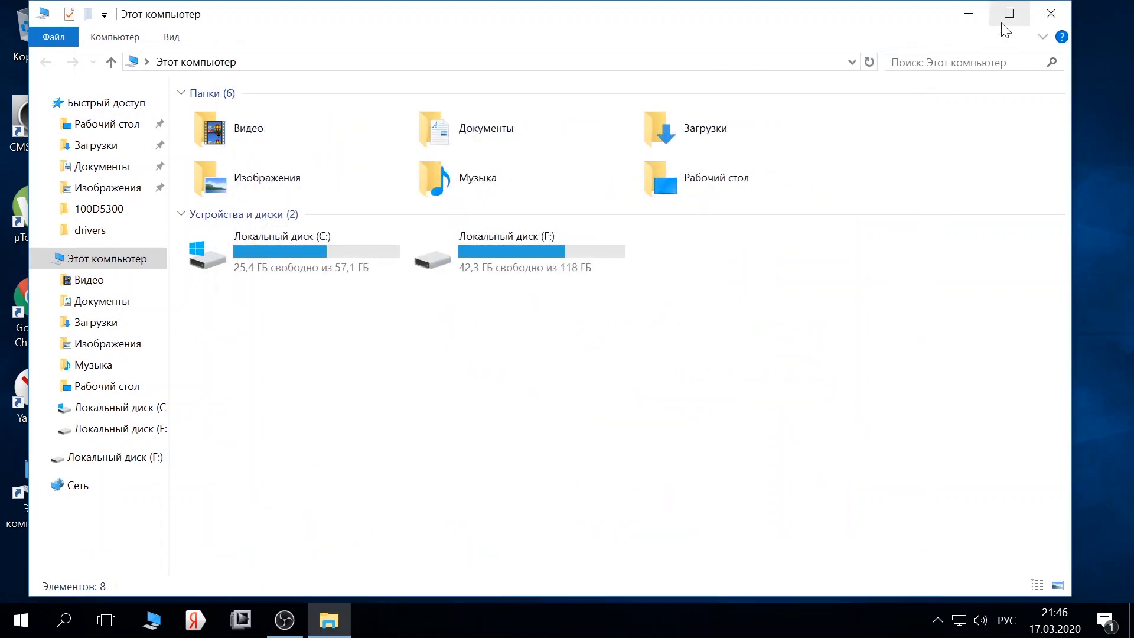
{"action": "left_click", "coordinate": [971, 12]}
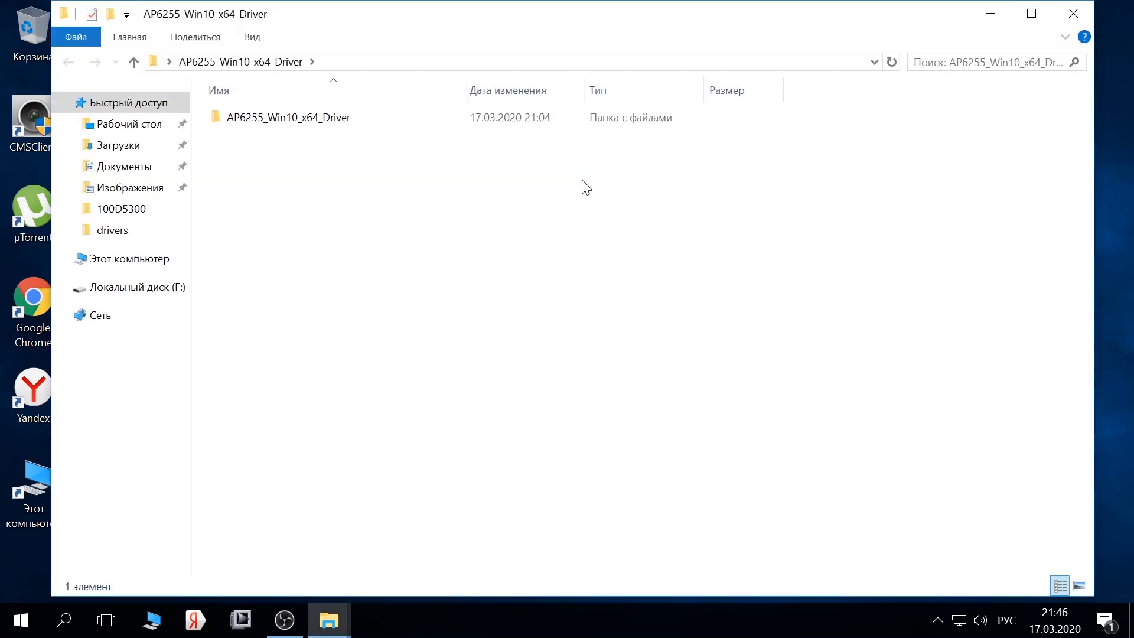
- Copy the 4345r6nvram text file from the aus final folder inside AP6255_Win10_x64_Driver\DHD_REL_1_596_16_1_x86_x64_HLK_DriverOnly
{"action": "double_click", "coordinate": [294, 121]}
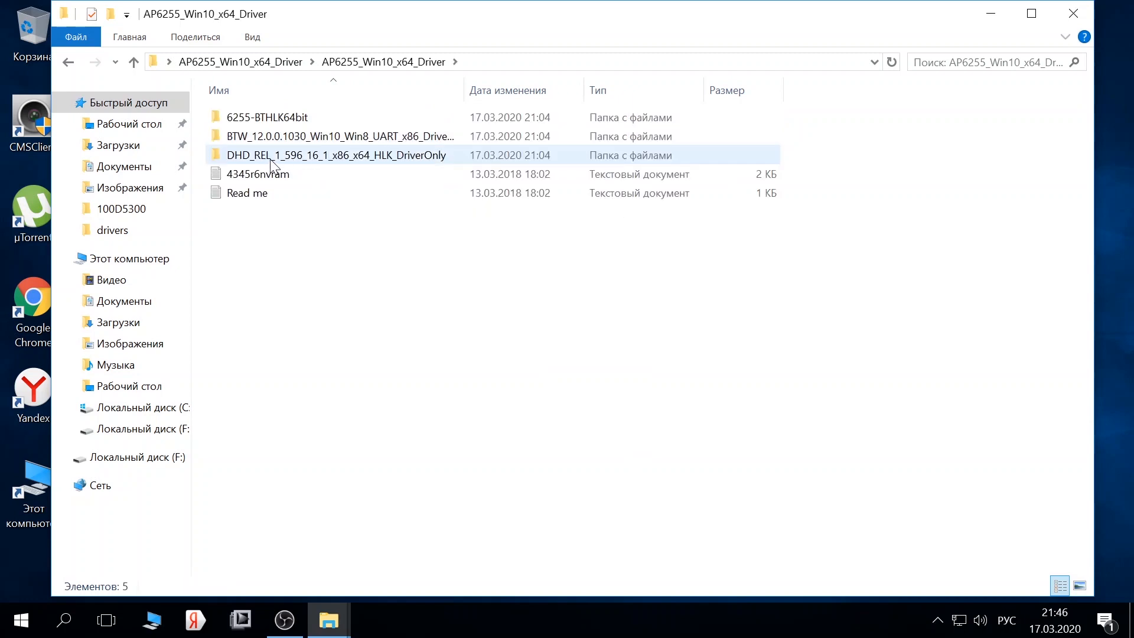
{"action": "double_click", "coordinate": [270, 156]}
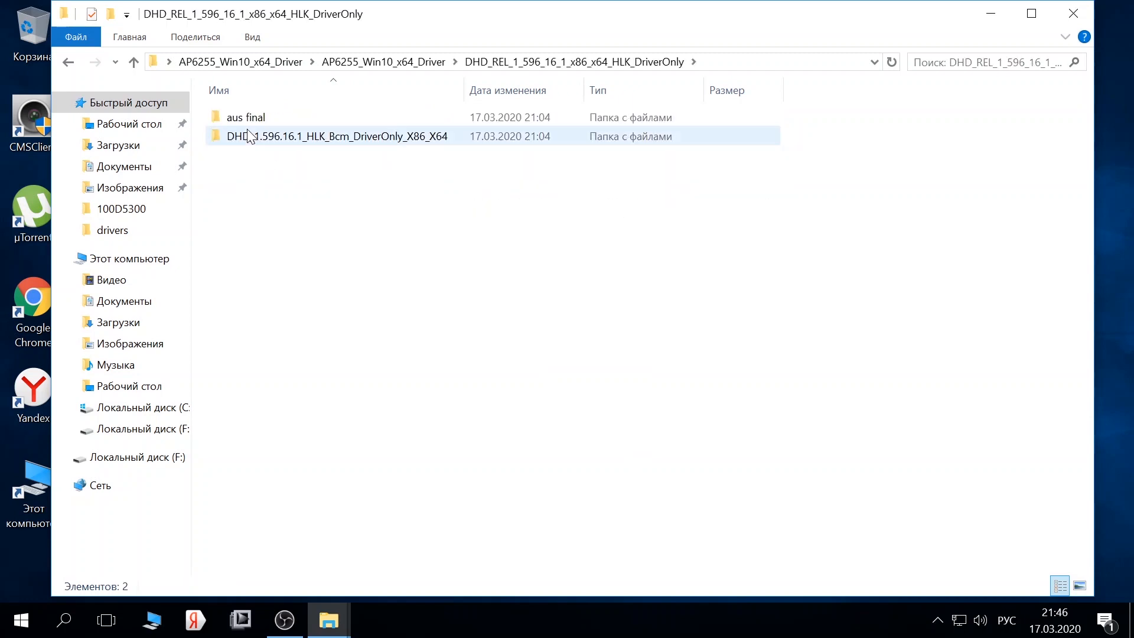
{"action": "double_click", "coordinate": [270, 116]}
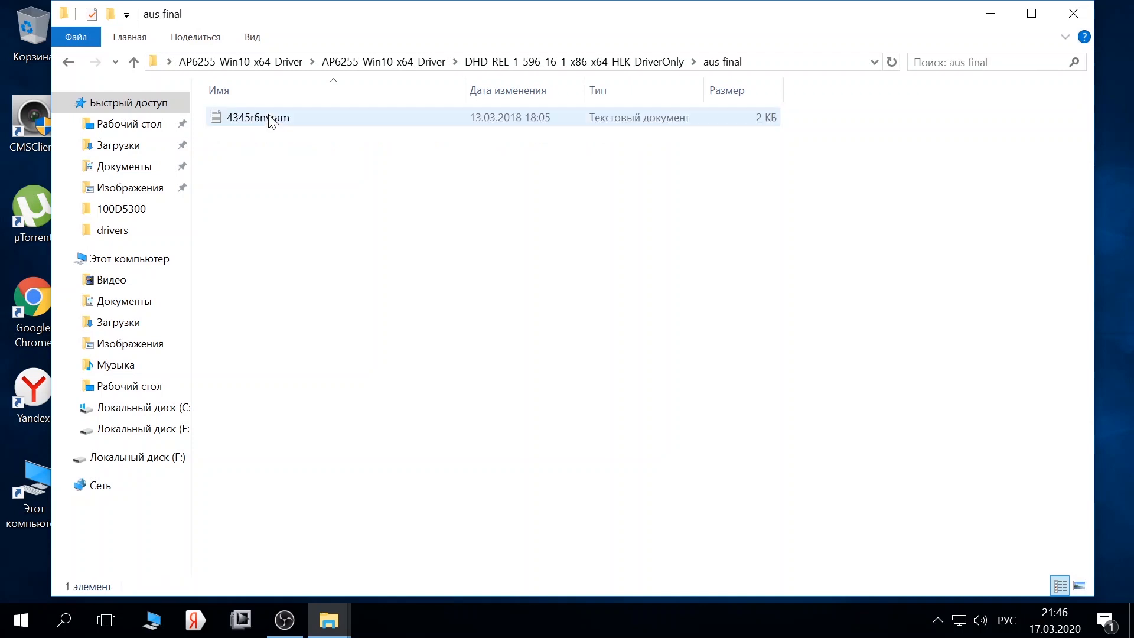
{"action": "double_click", "coordinate": [265, 116]}
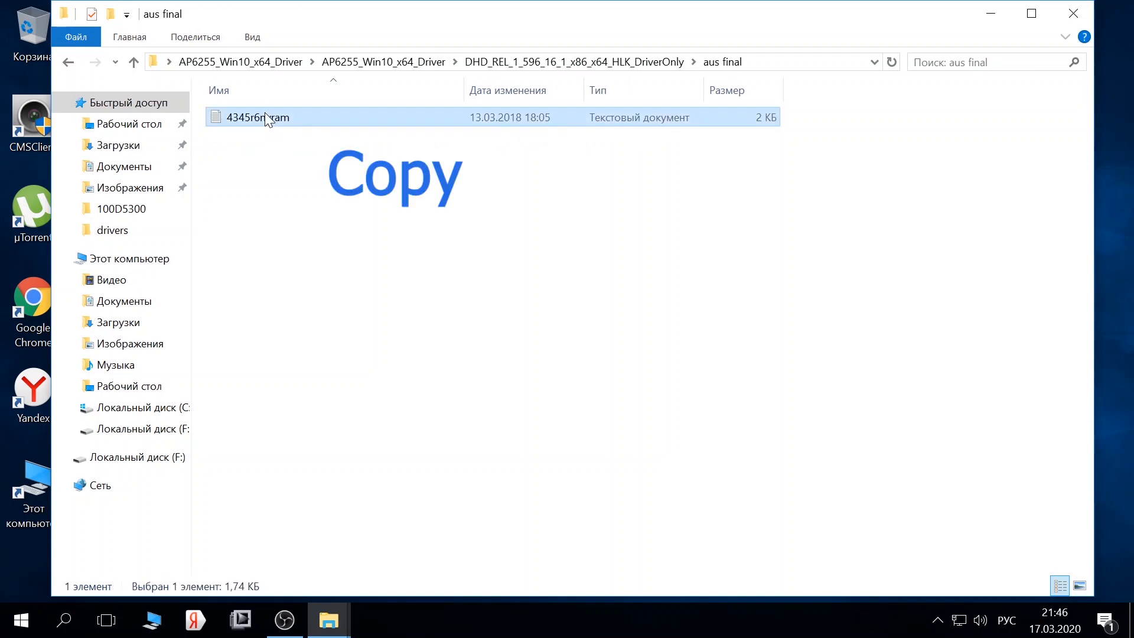
{"action": "right_click", "coordinate": [265, 112]}
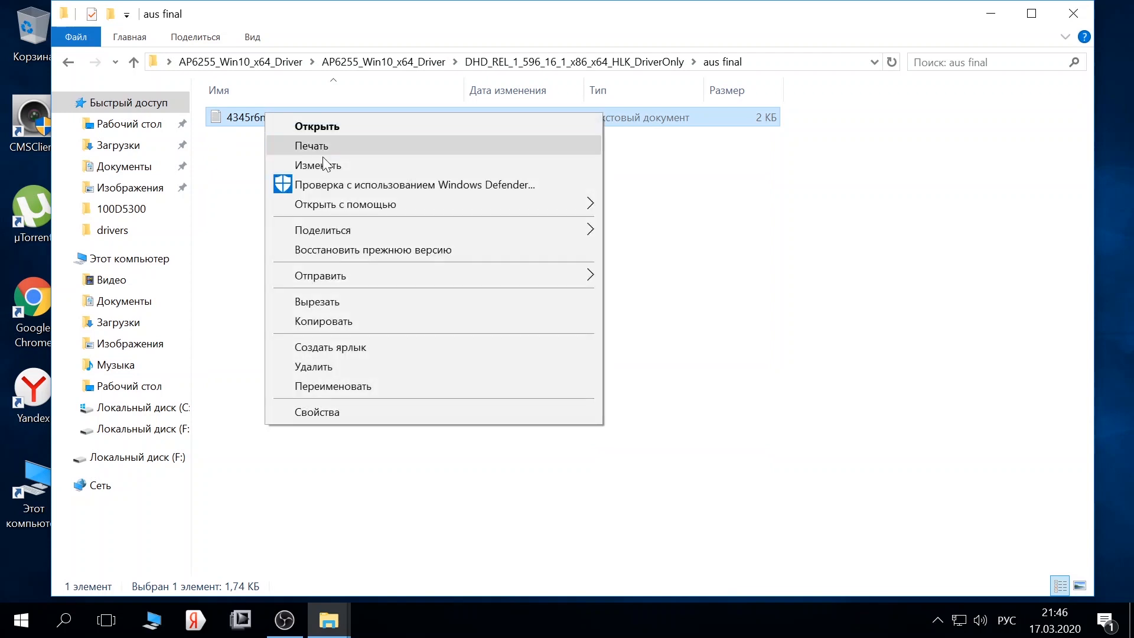
{"action": "left_click", "coordinate": [352, 322]}
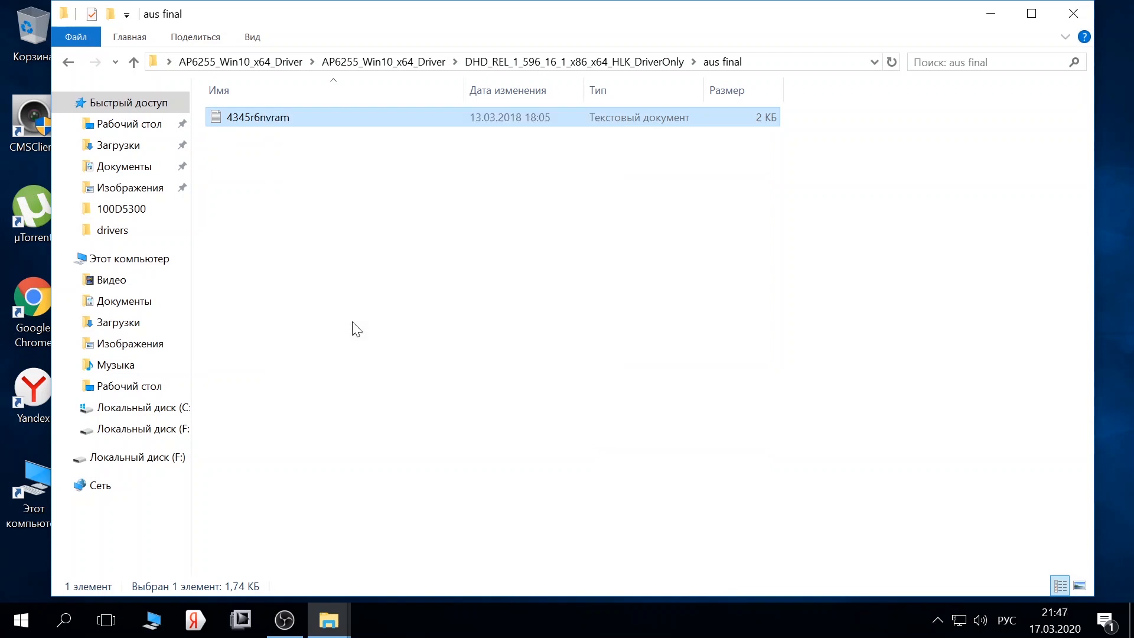
- Open the C:\Windows\System32\drivers folder in File Explorer
{"action": "left_click", "coordinate": [135, 260]}
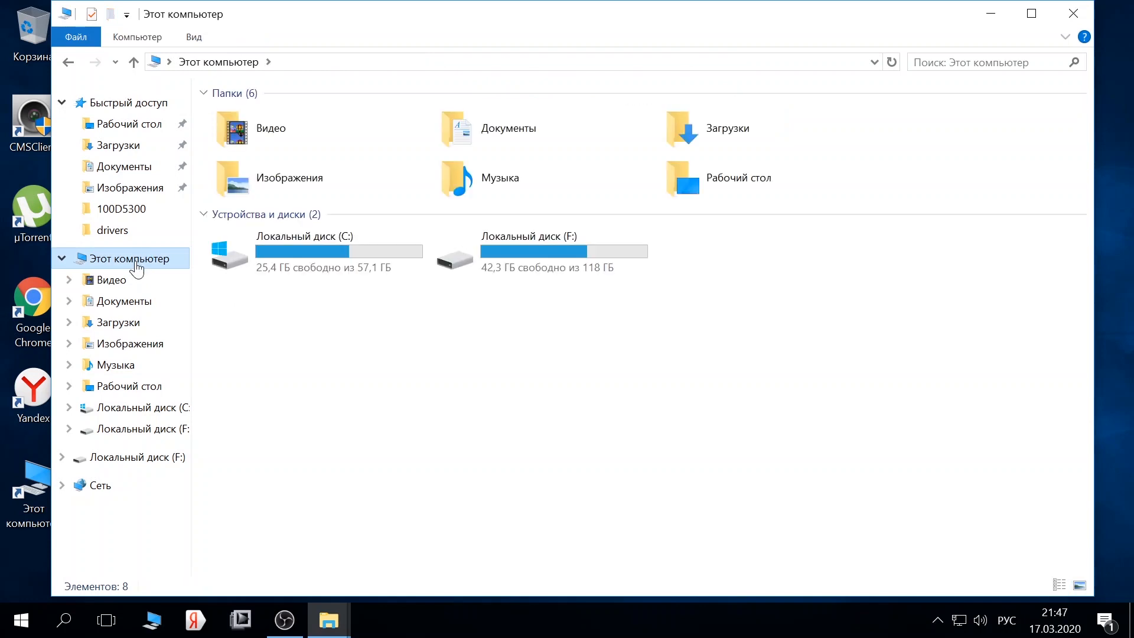
{"action": "left_click", "coordinate": [256, 254]}
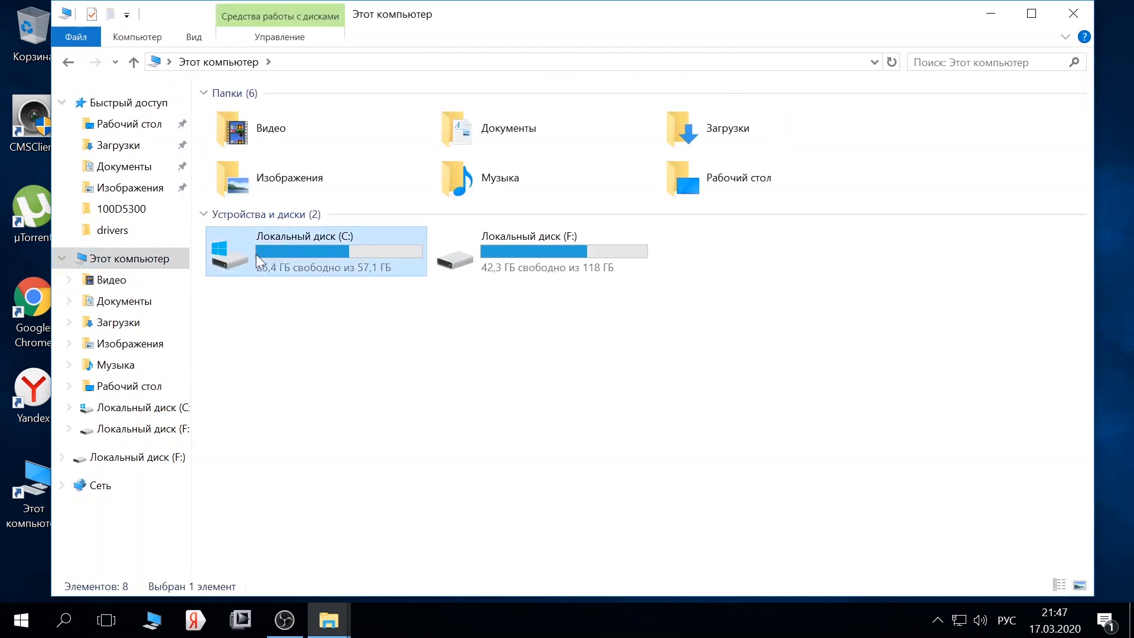
{"action": "double_click", "coordinate": [256, 254]}
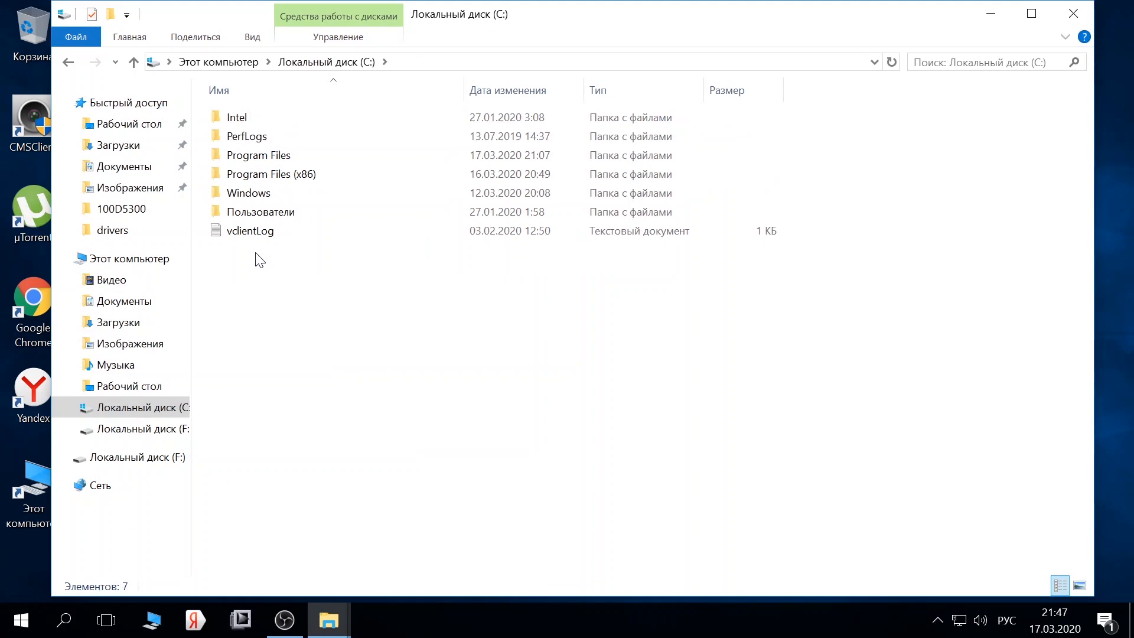
{"action": "double_click", "coordinate": [239, 194]}
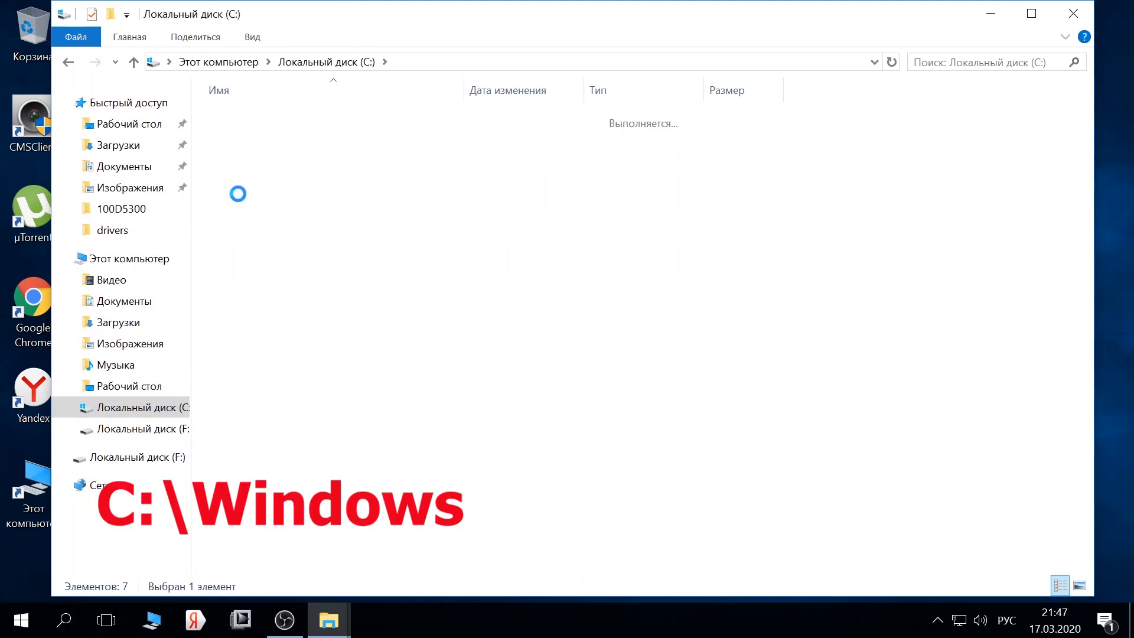
{"action": "scroll", "coordinate": [311, 378], "scroll_direction": "down", "scroll_amount": 1}
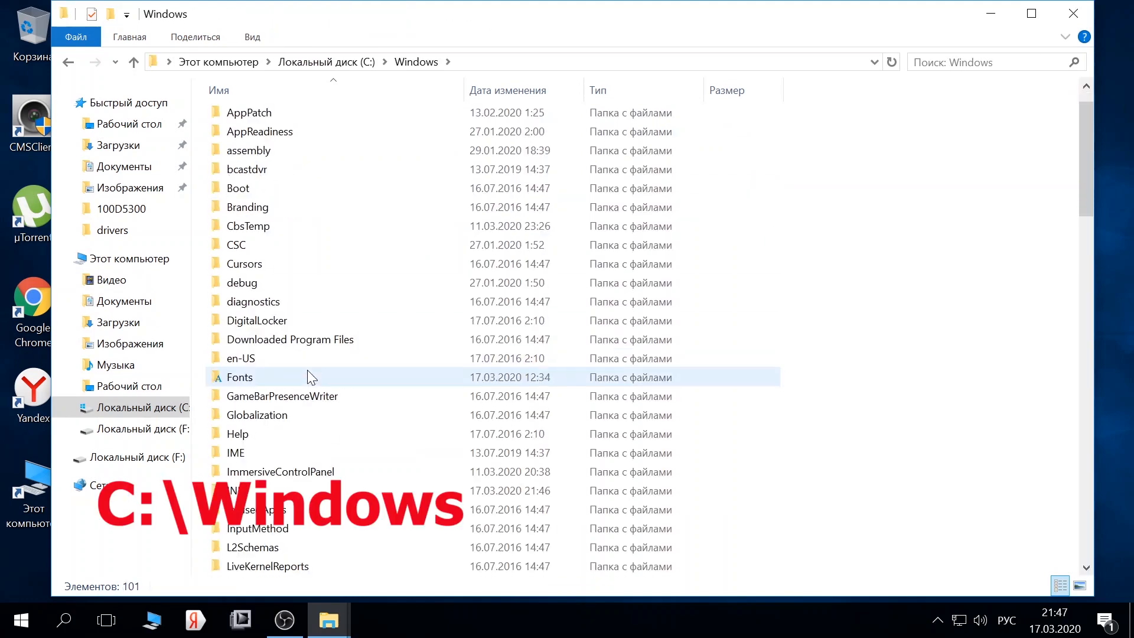
{"action": "scroll", "coordinate": [307, 371], "scroll_direction": "down", "scroll_amount": 6}
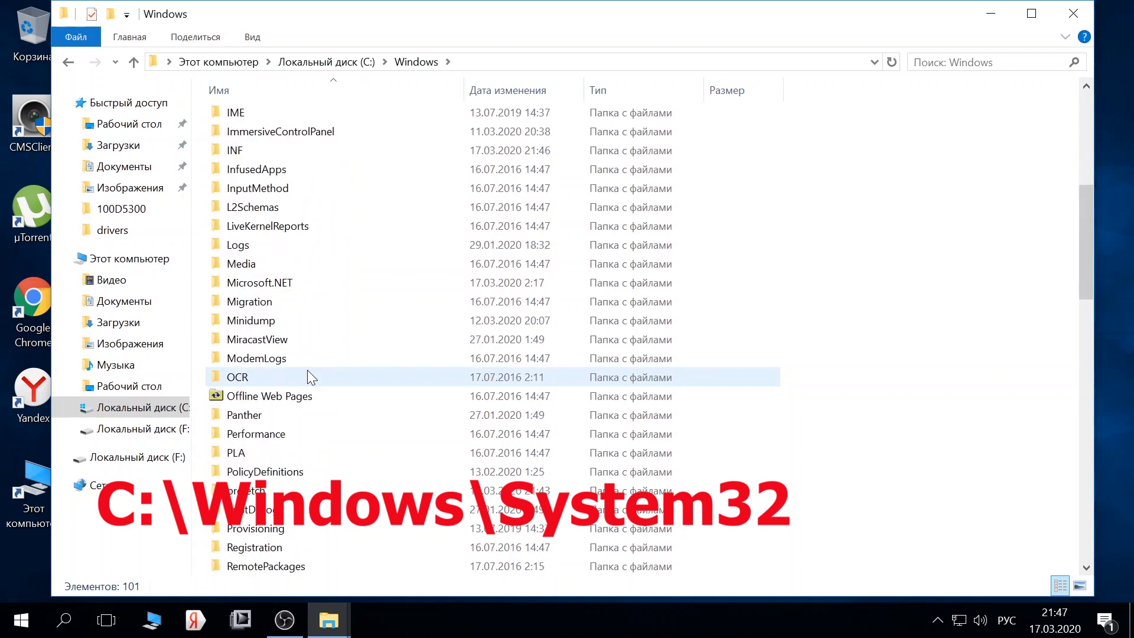
{"action": "scroll", "coordinate": [311, 378], "scroll_direction": "down", "scroll_amount": 5}
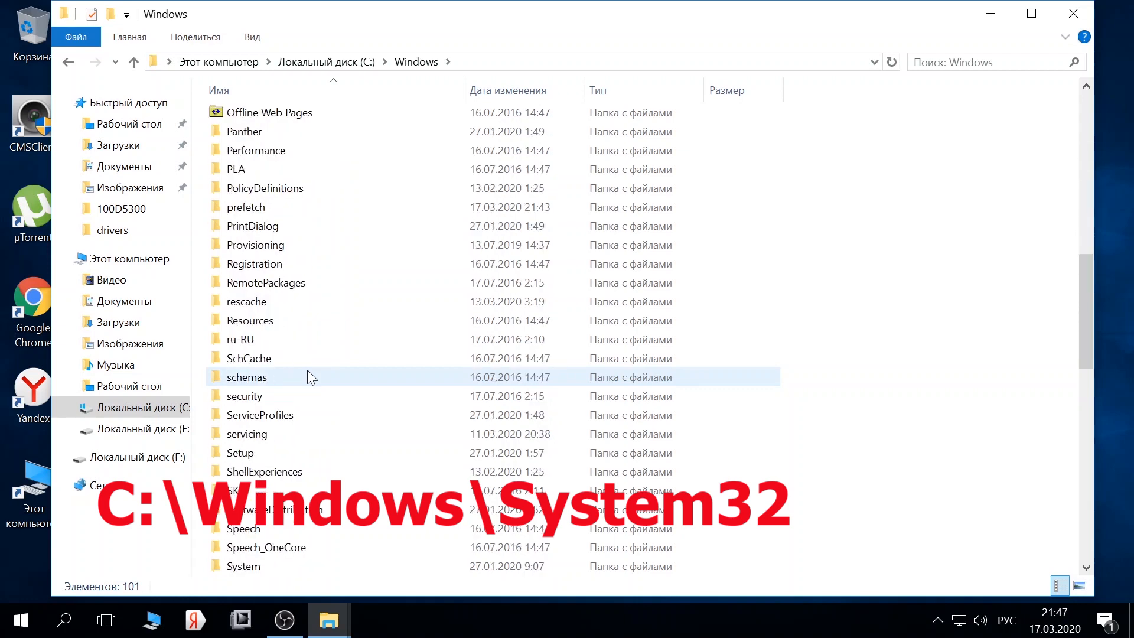
{"action": "scroll", "coordinate": [307, 371], "scroll_direction": "down", "scroll_amount": 3}
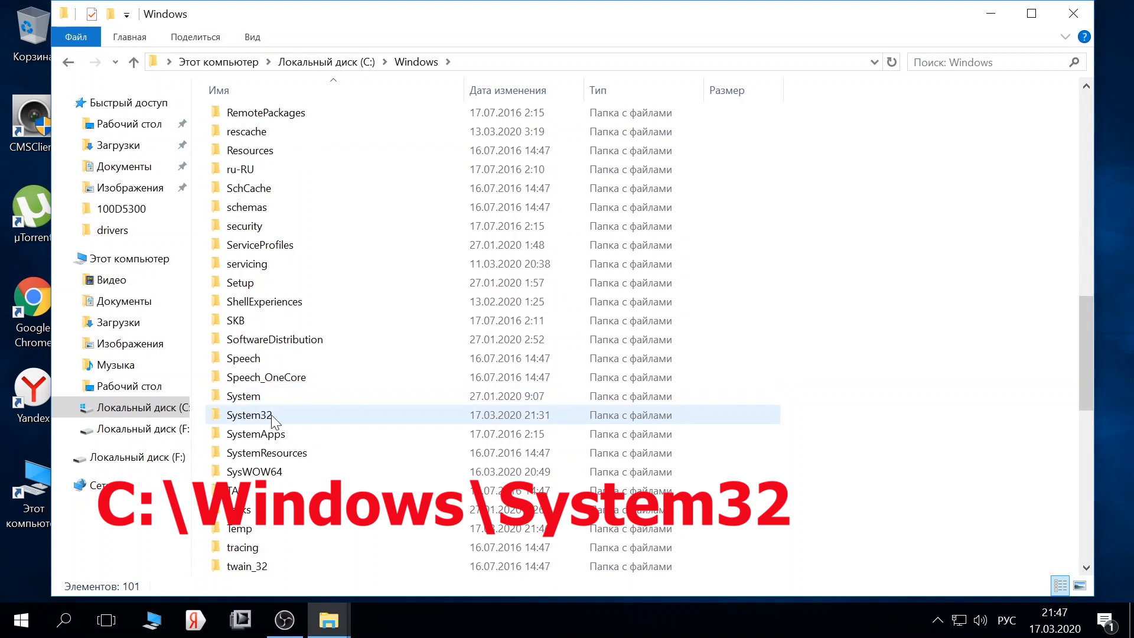
{"action": "left_click", "coordinate": [261, 416]}
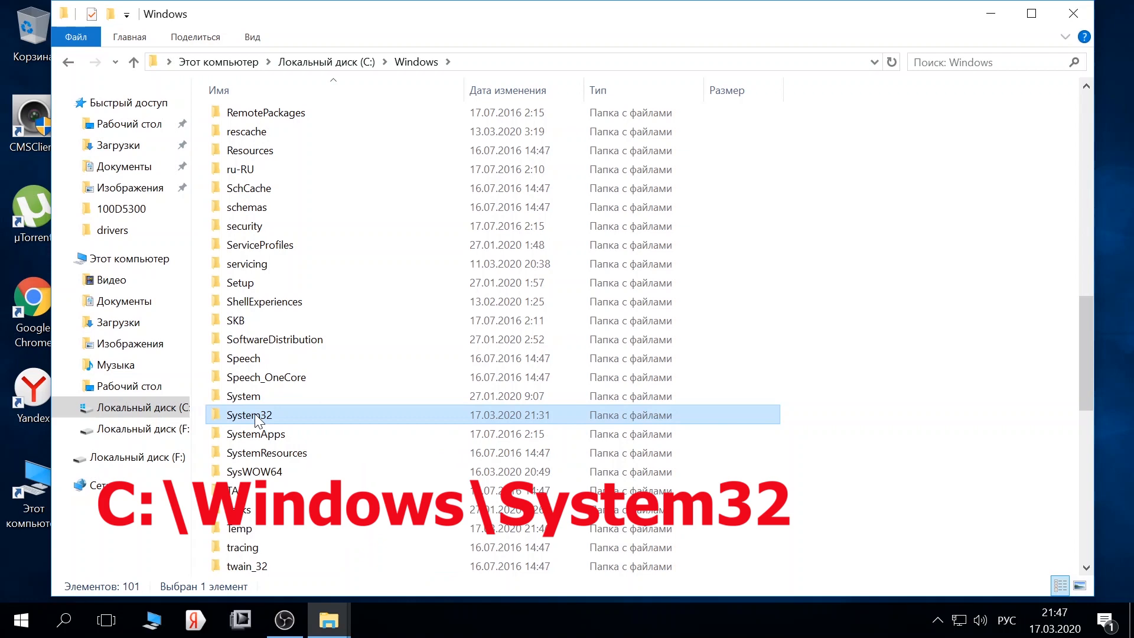
{"action": "double_click", "coordinate": [256, 415]}
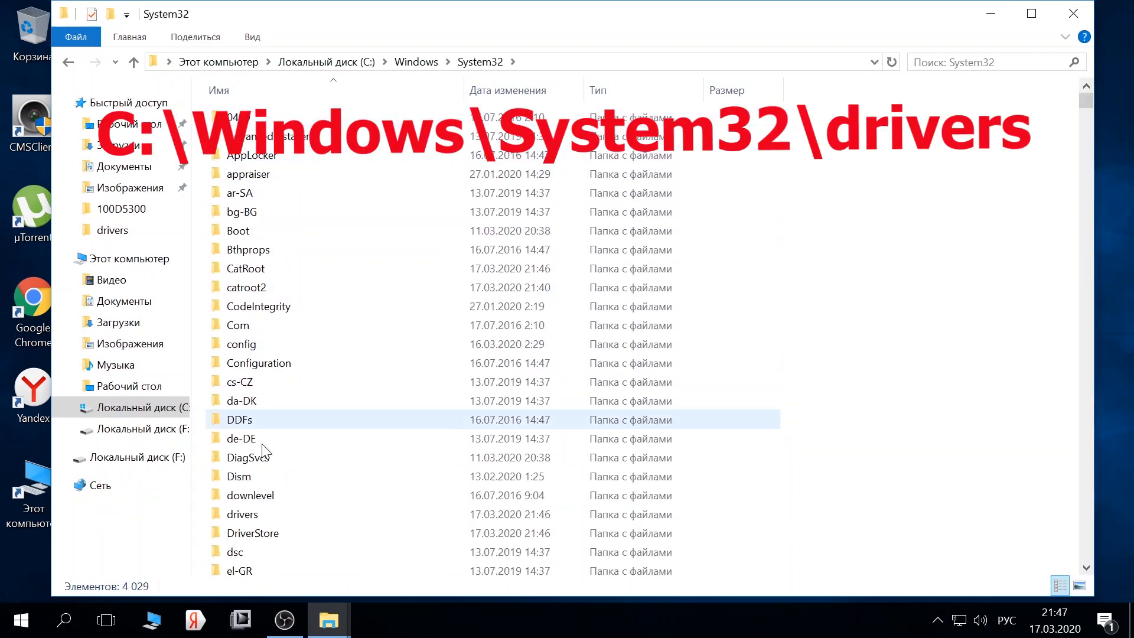
{"action": "double_click", "coordinate": [253, 519]}
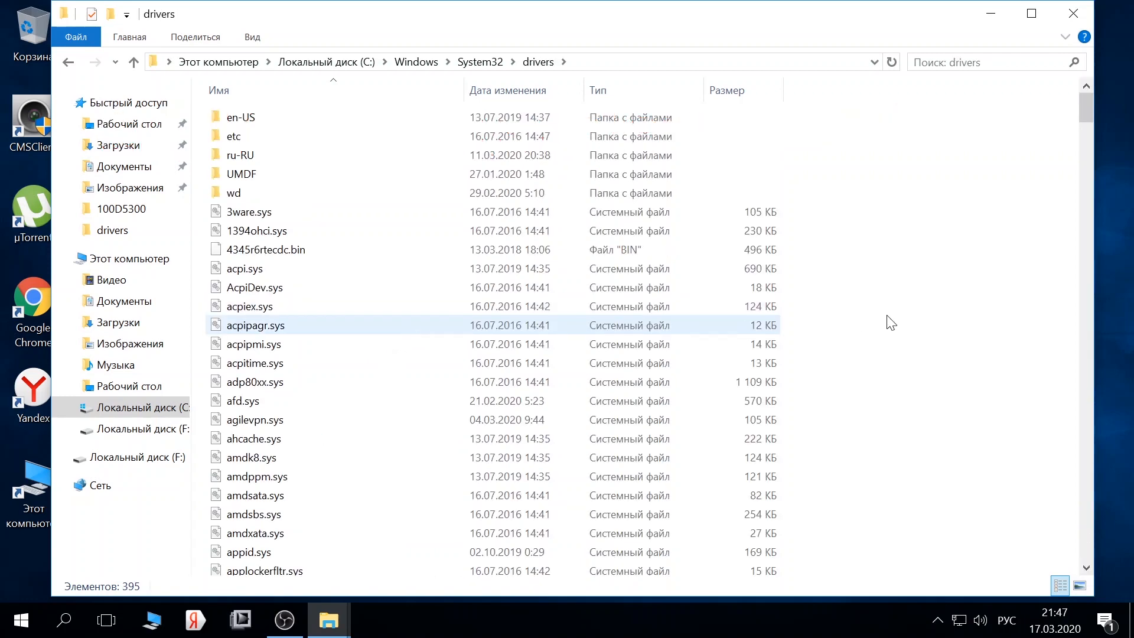
- Paste the copied 4345r6nvram file into the System32\drivers folder, continuing with administrator rights
{"action": "right_click", "coordinate": [836, 321]}
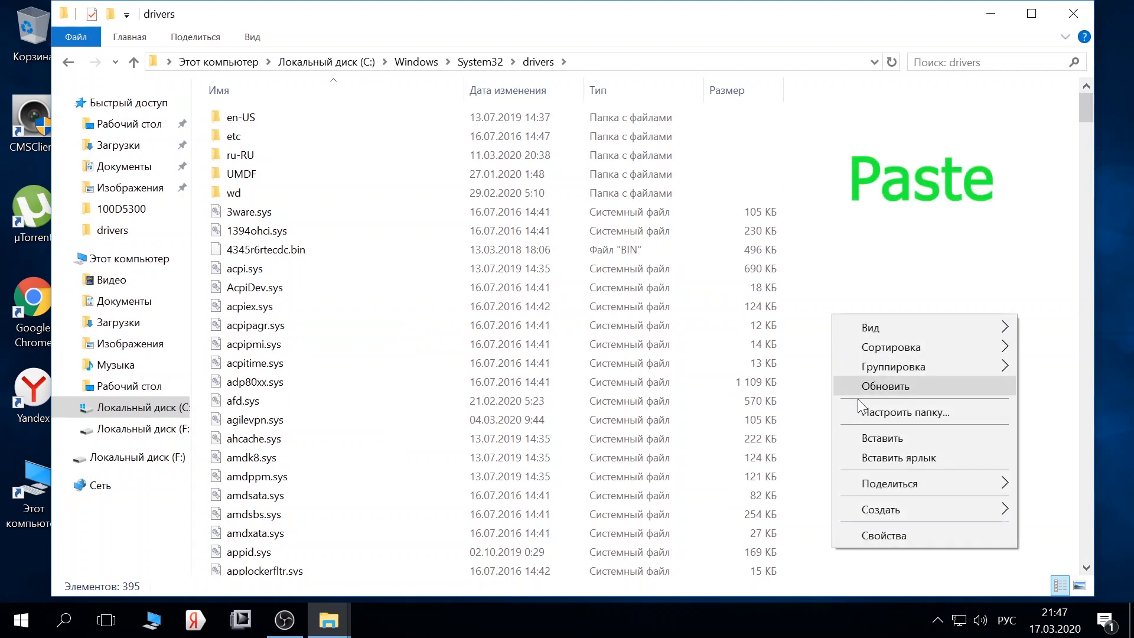
{"action": "left_click", "coordinate": [871, 440]}
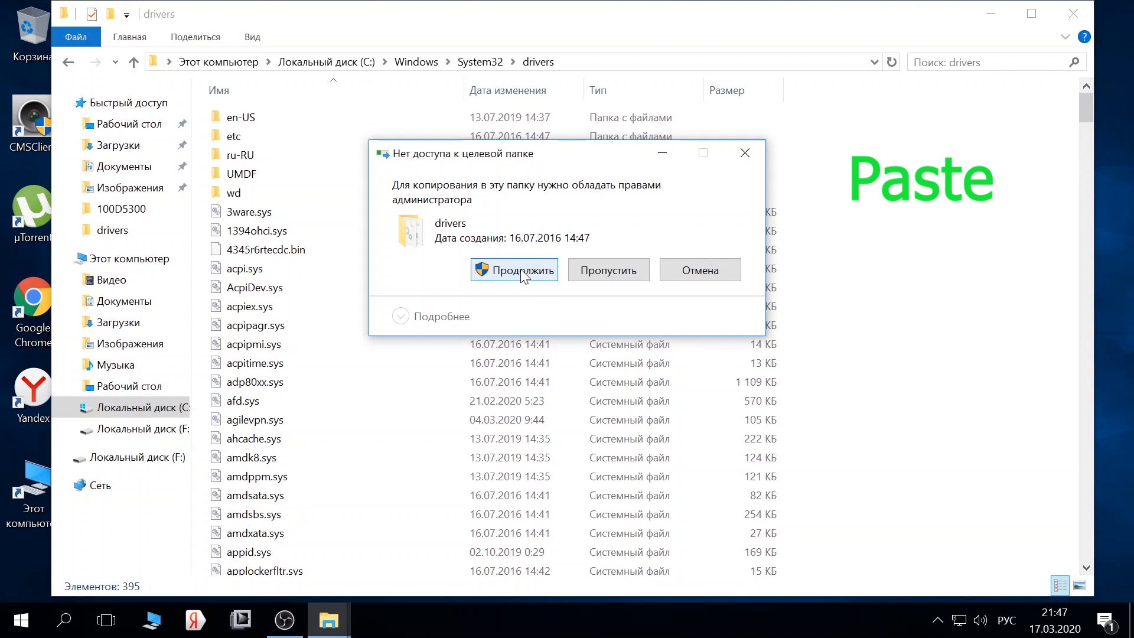
{"action": "left_click", "coordinate": [520, 271]}
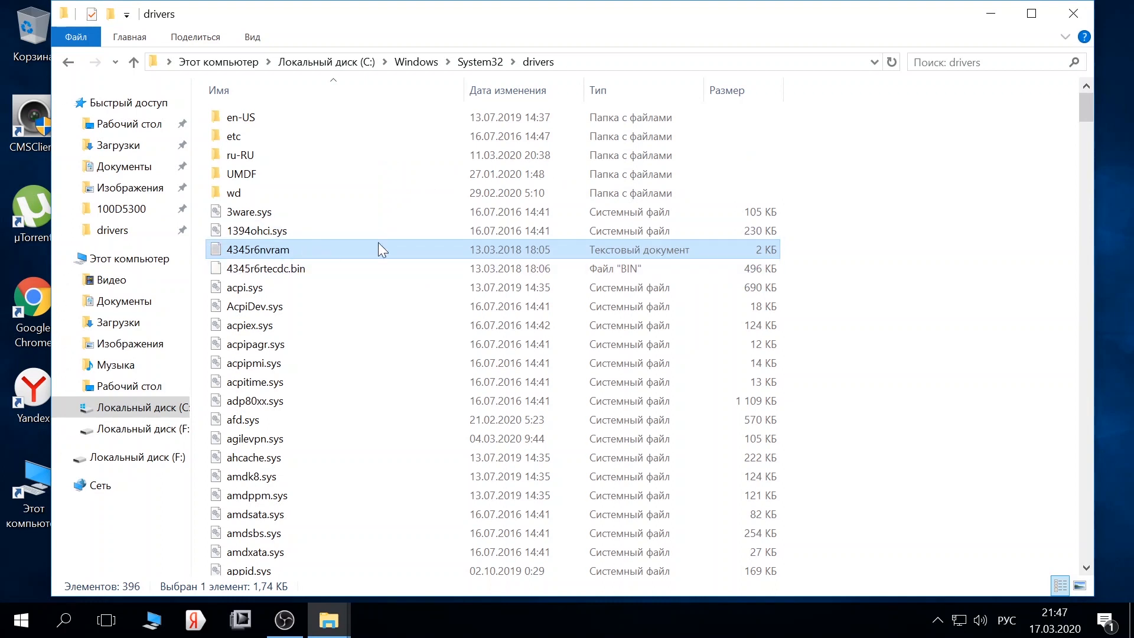
- Minimize the drivers folder window and restart the computer
{"action": "left_click", "coordinate": [991, 15]}
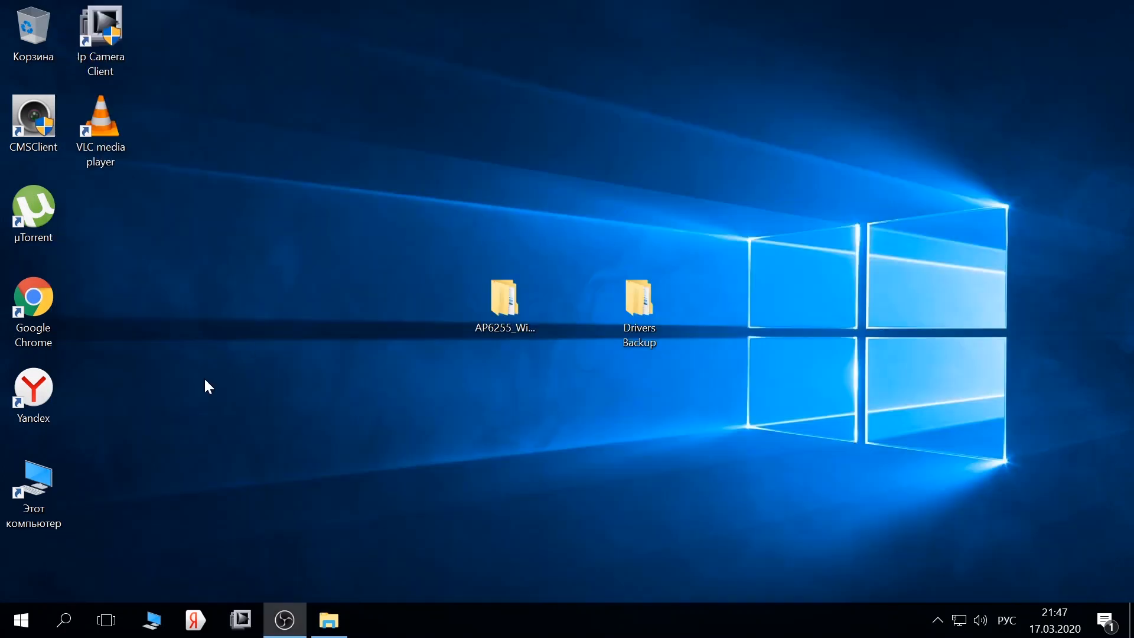
{"action": "left_click", "coordinate": [24, 620]}
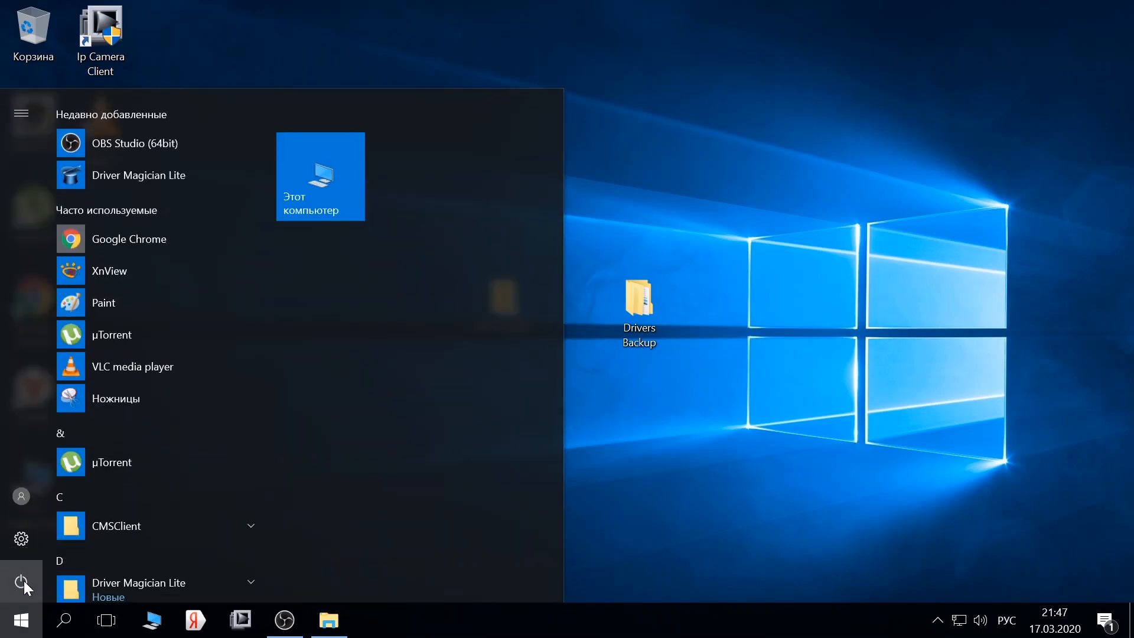
{"action": "left_click", "coordinate": [24, 580]}
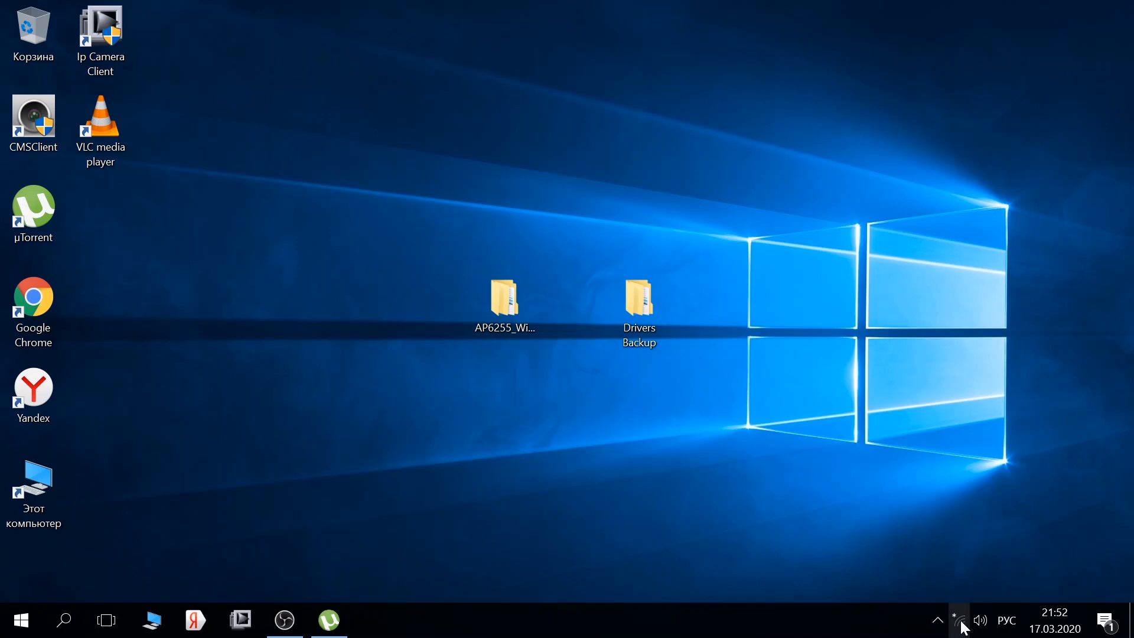
- Connect to the TP-LINK_5G_682A Wi-Fi network with automatic connection enabled, enter the network security key, and close the network list
{"action": "left_click", "coordinate": [963, 623]}
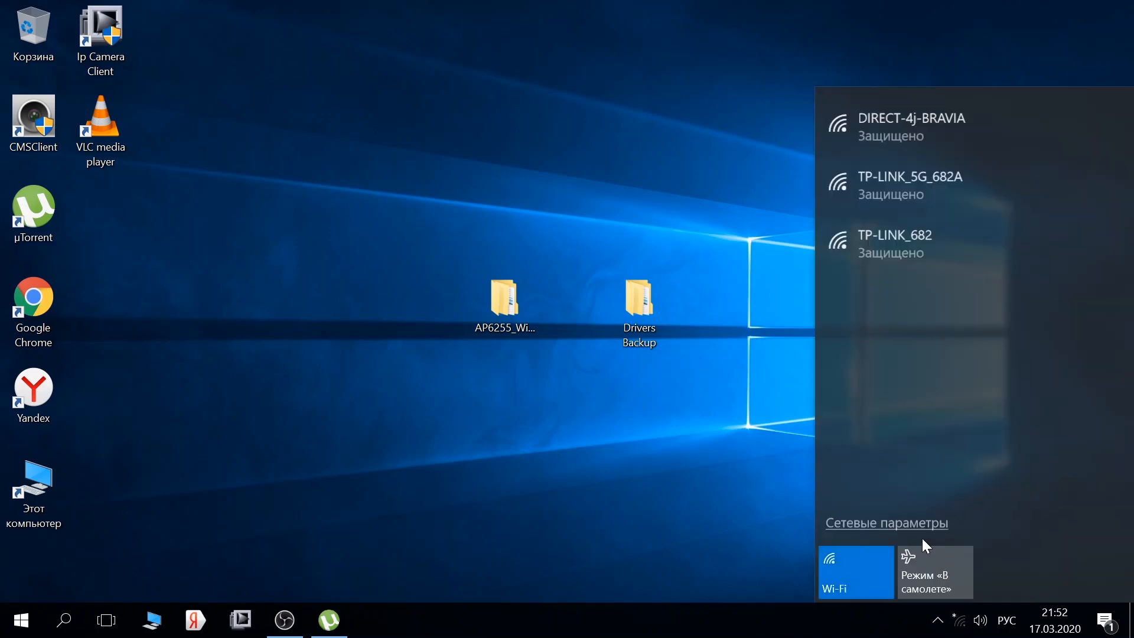
{"action": "left_click", "coordinate": [902, 184]}
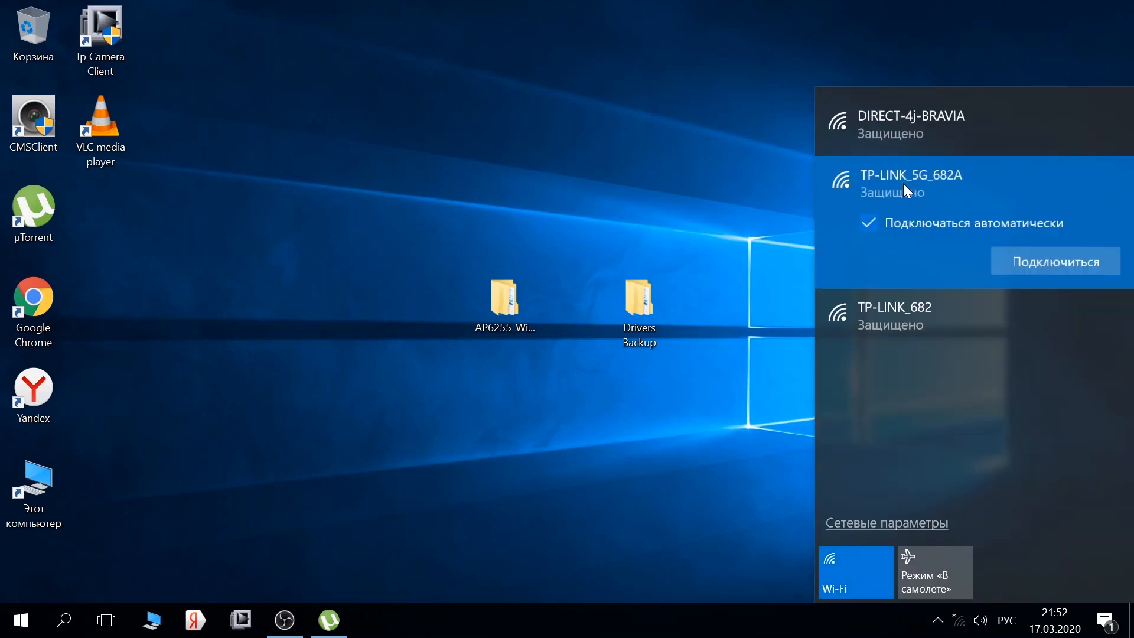
{"action": "left_click", "coordinate": [1010, 267]}
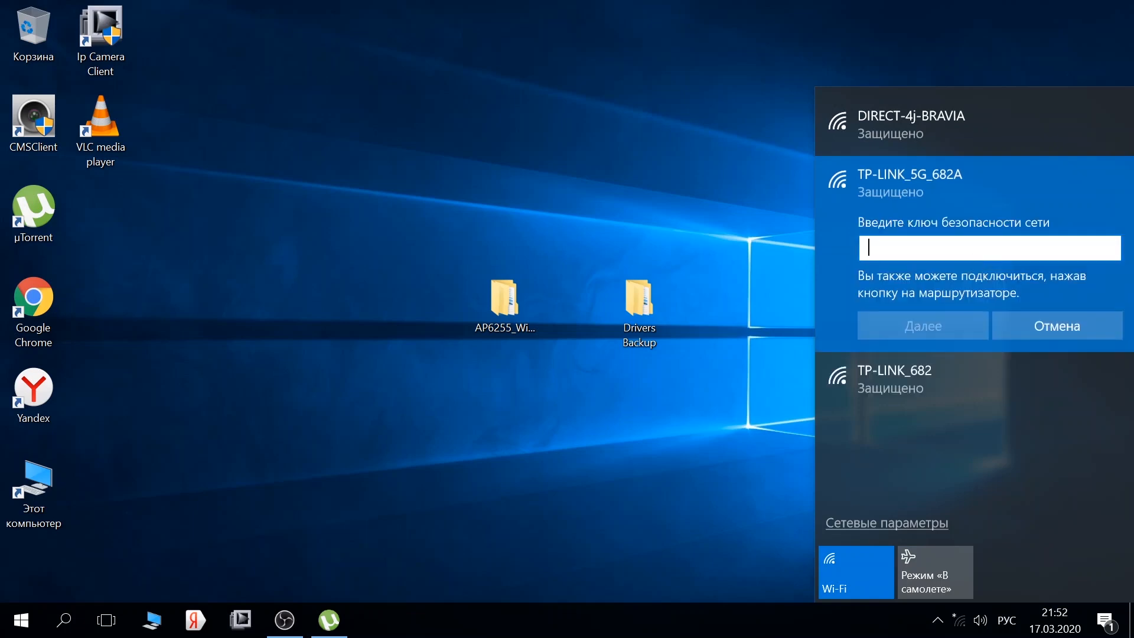
{"action": "type", "text": "1"}
{"action": "left_click", "coordinate": [944, 324]}
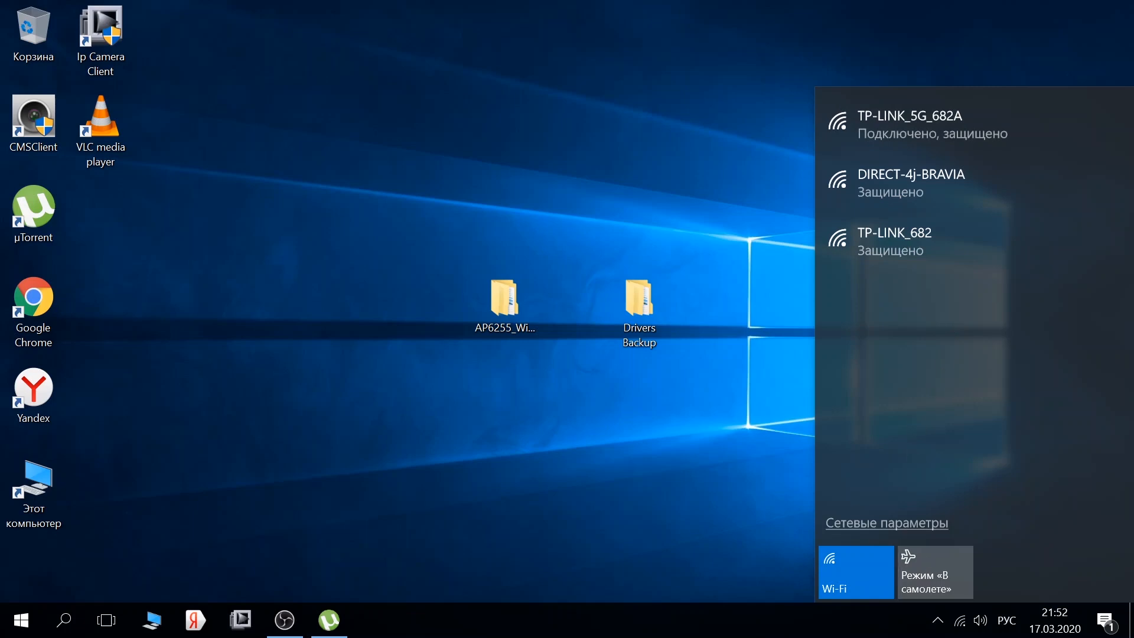
{"action": "left_click", "coordinate": [583, 407]}
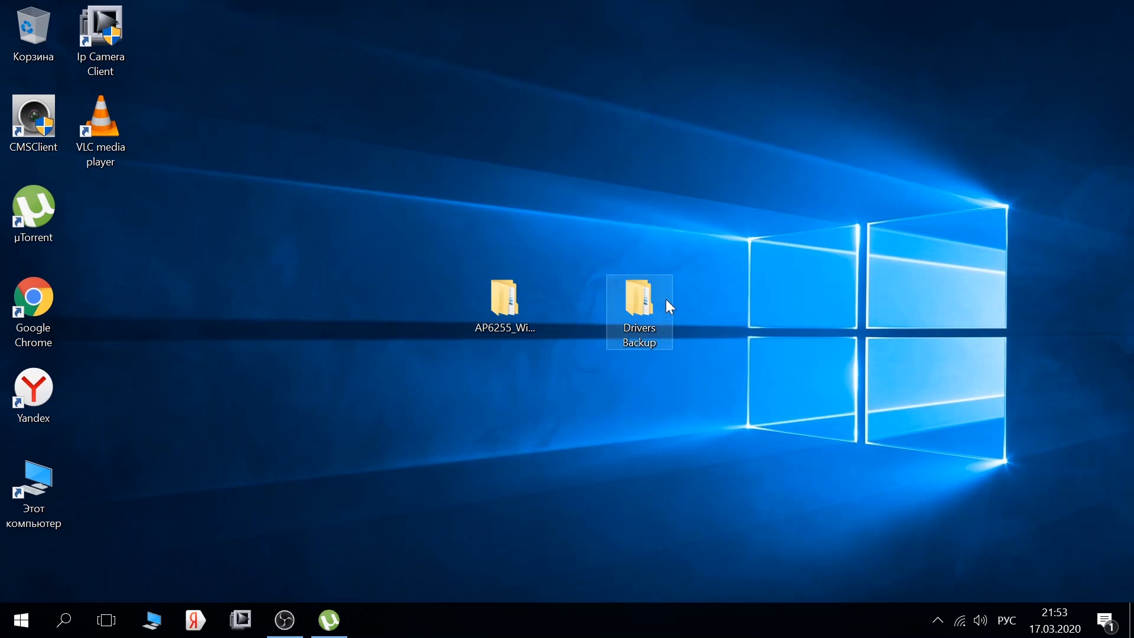
- Open Device Manager from the computer's system properties
{"action": "key", "text": "super+e"}
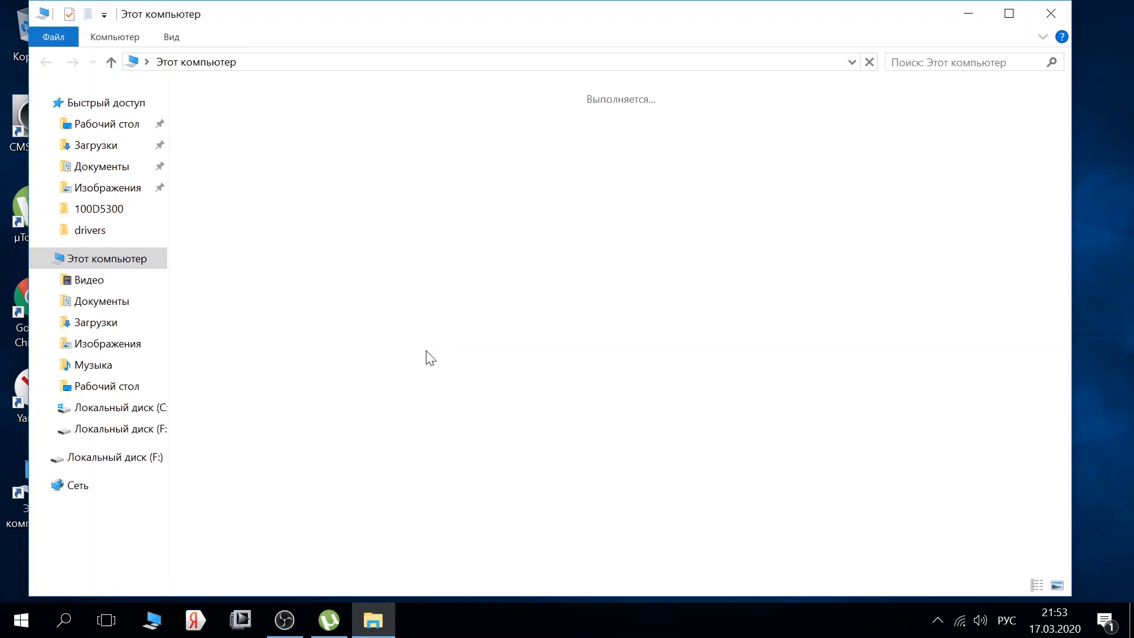
{"action": "right_click", "coordinate": [348, 344]}
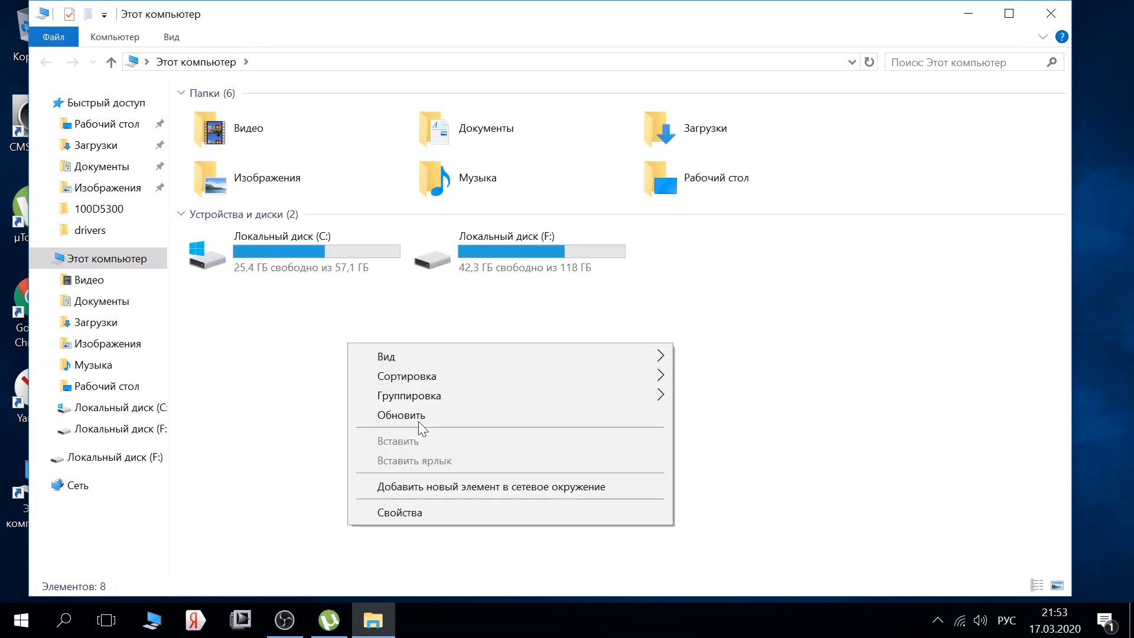
{"action": "left_click", "coordinate": [439, 503]}
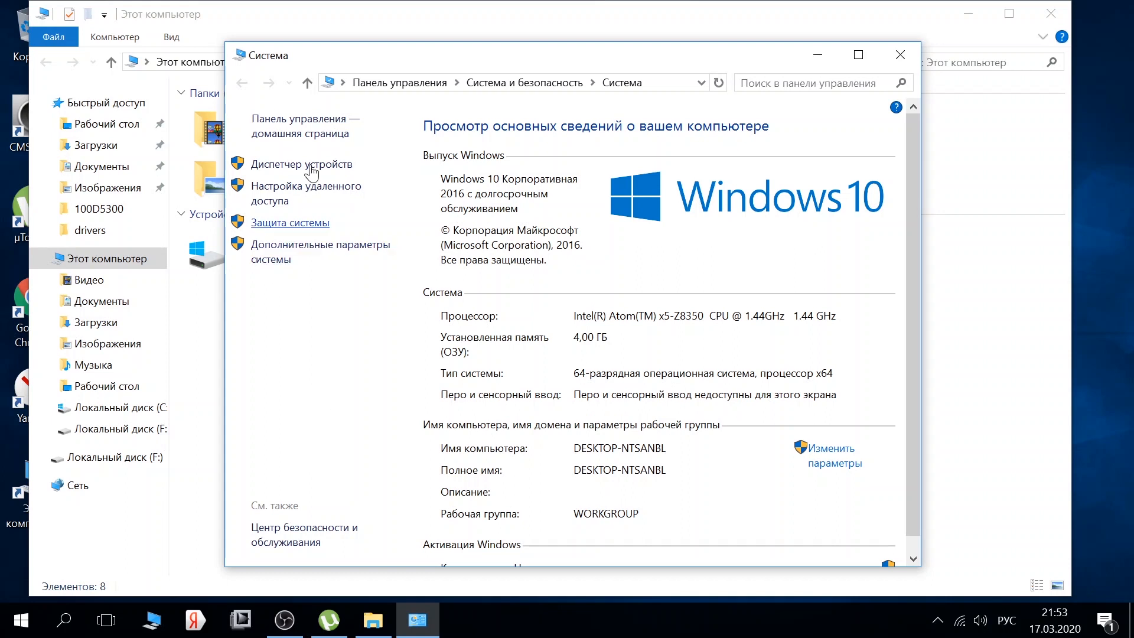
{"action": "left_click", "coordinate": [366, 176]}
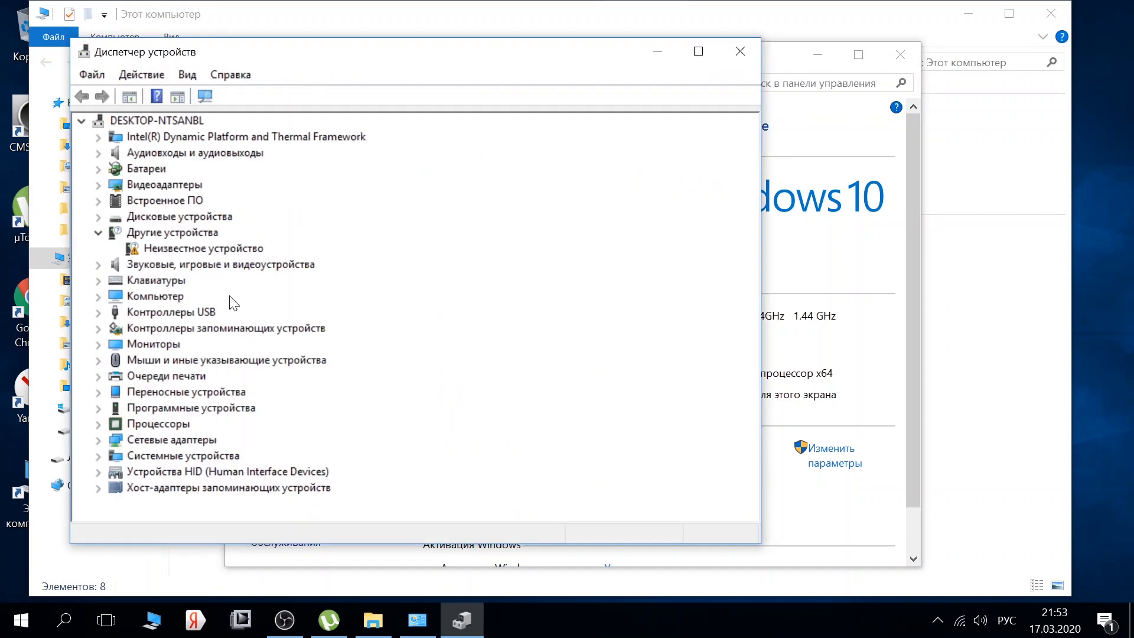
- Expand the network adapters category and check it for the Broadcom Wi-Fi adapter
{"action": "double_click", "coordinate": [164, 434]}
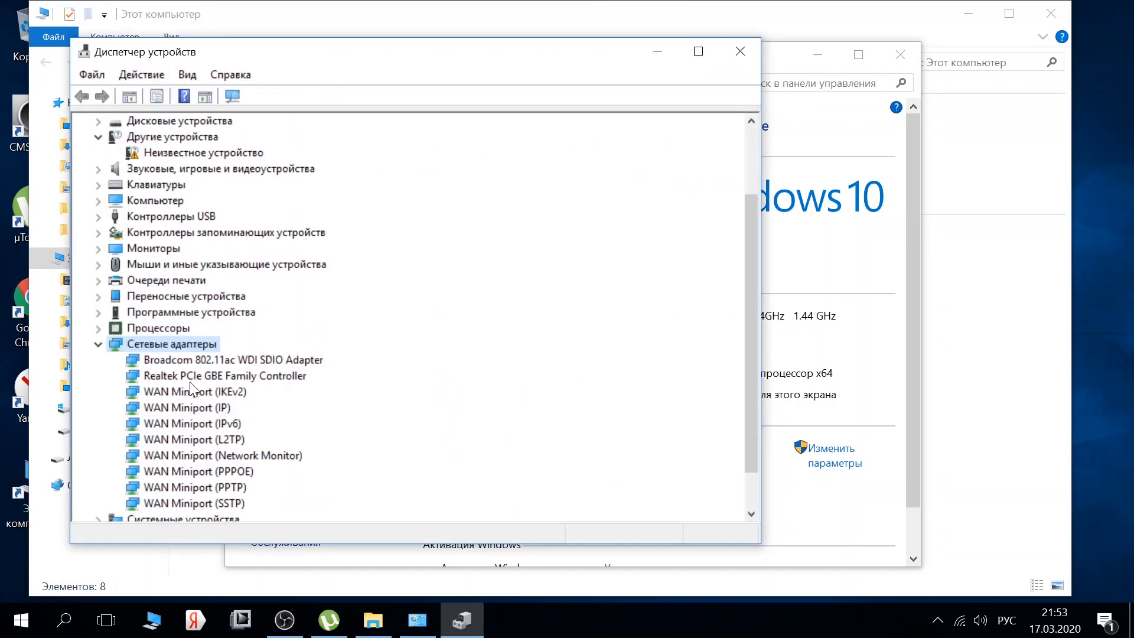
{"action": "scroll", "coordinate": [198, 369], "scroll_direction": "down", "scroll_amount": 1}
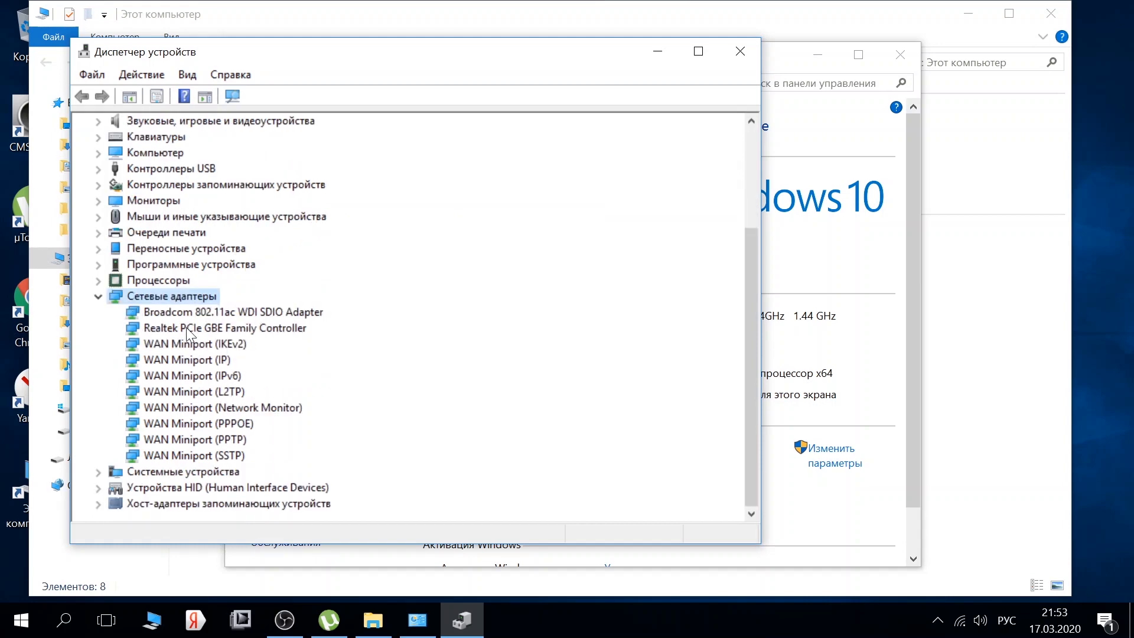
{"action": "scroll", "coordinate": [205, 339], "scroll_direction": "up", "scroll_amount": 3}
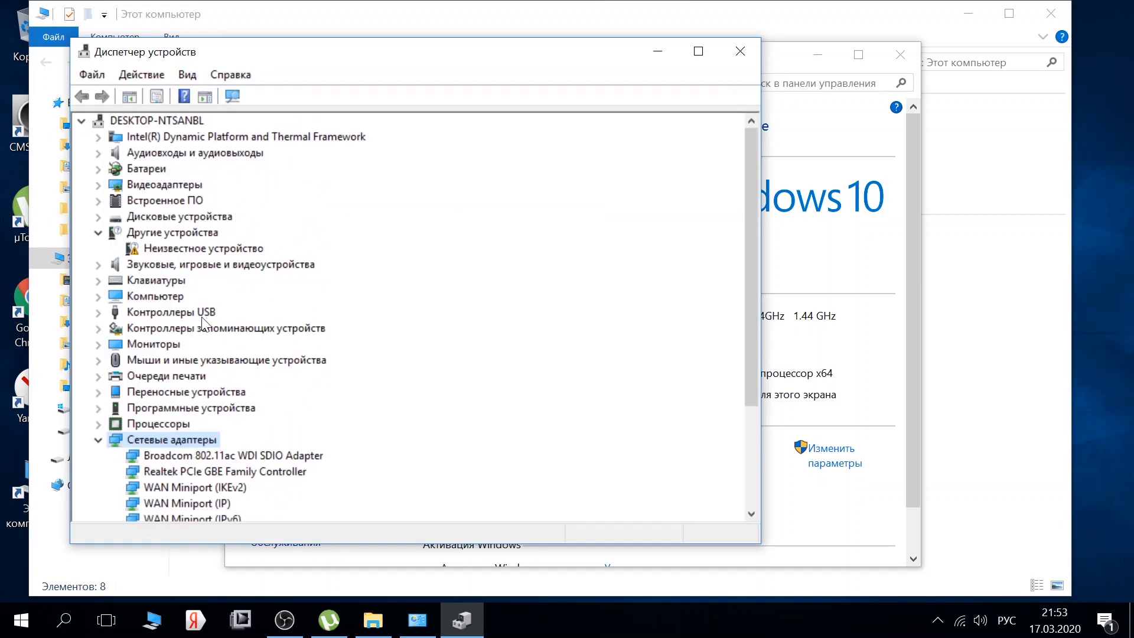
- Start a driver update for the unknown device under other devices, choosing to search for drivers on this computer
{"action": "left_click", "coordinate": [189, 246]}
{"action": "right_click", "coordinate": [189, 246]}
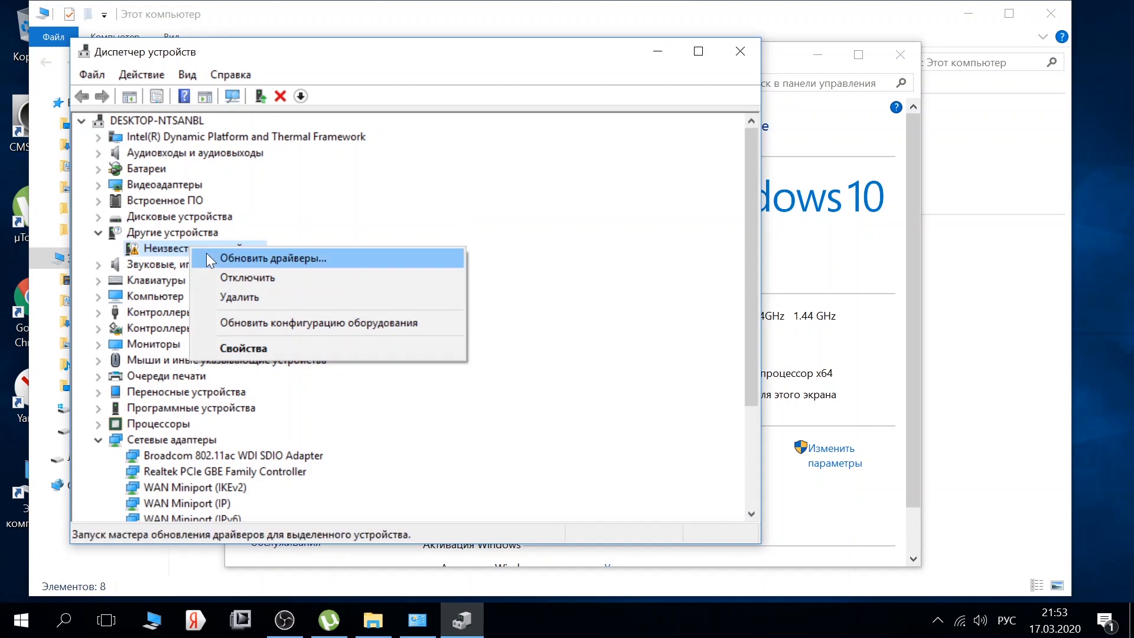
{"action": "left_click", "coordinate": [207, 253]}
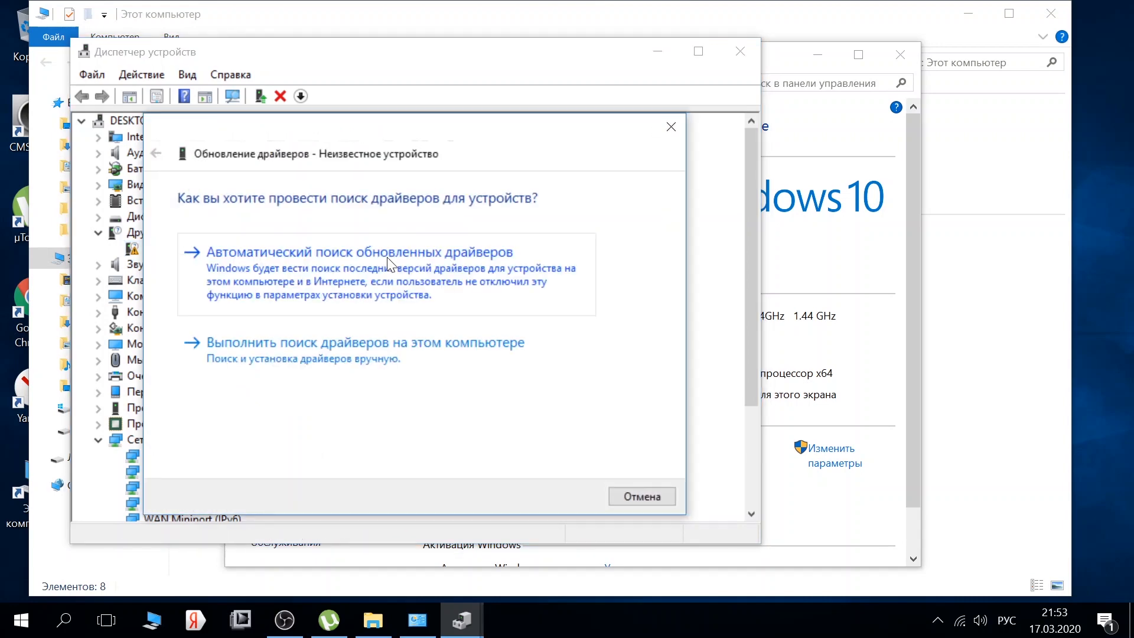
{"action": "left_click", "coordinate": [287, 346]}
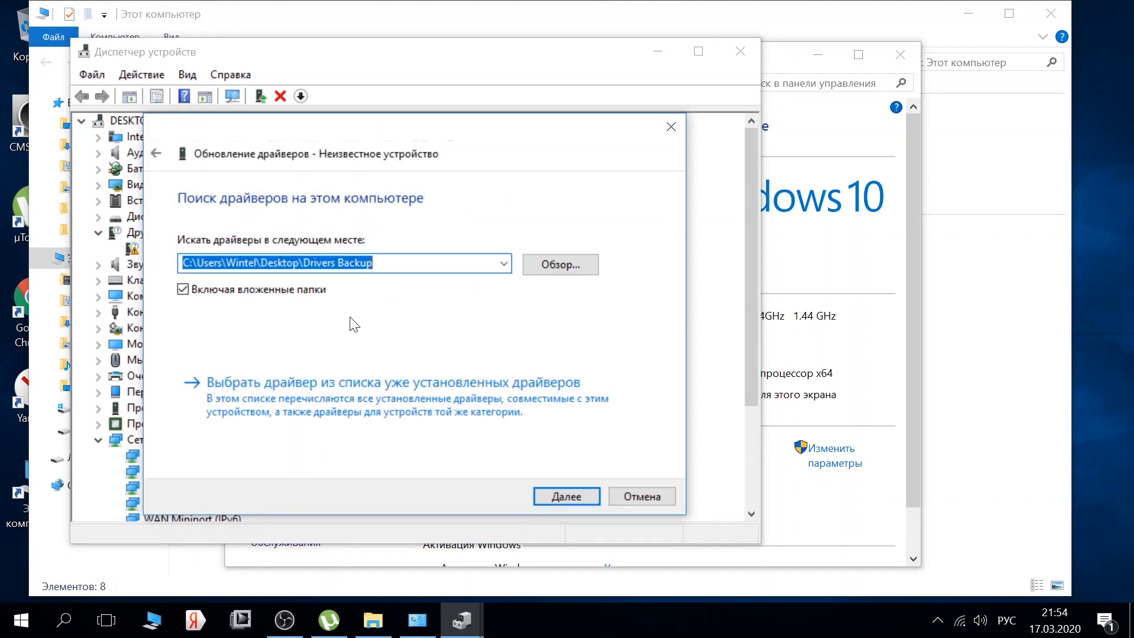
- Set the driver search location to the AP6255_Win10_x64_Driver folder on the desktop, keeping subfolders included
{"action": "left_click", "coordinate": [547, 265]}
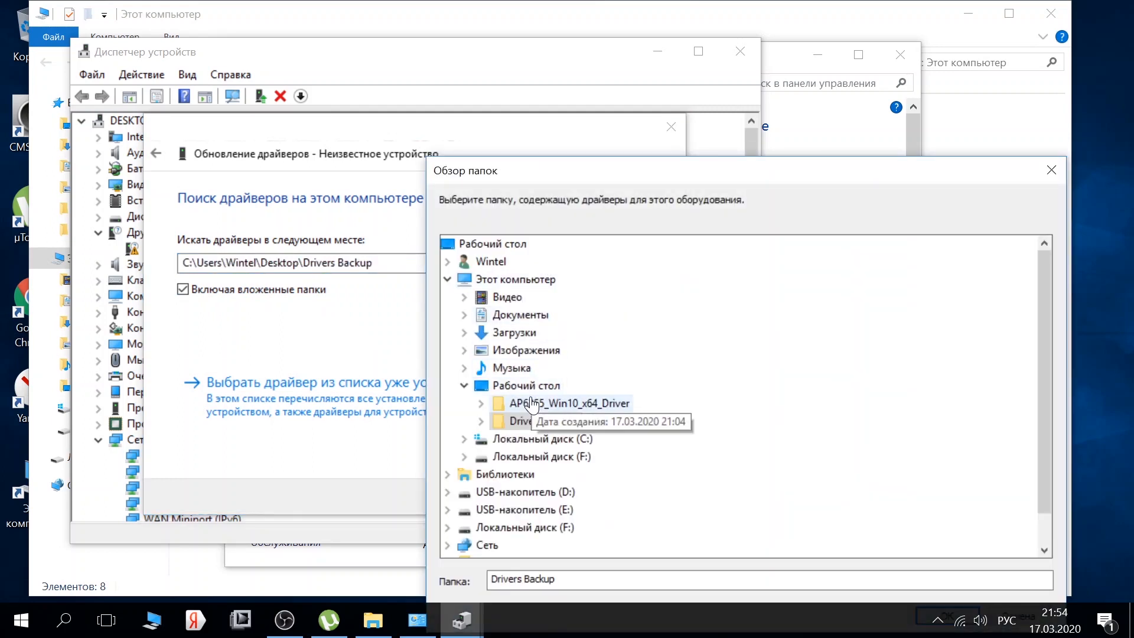
{"action": "double_click", "coordinate": [531, 405]}
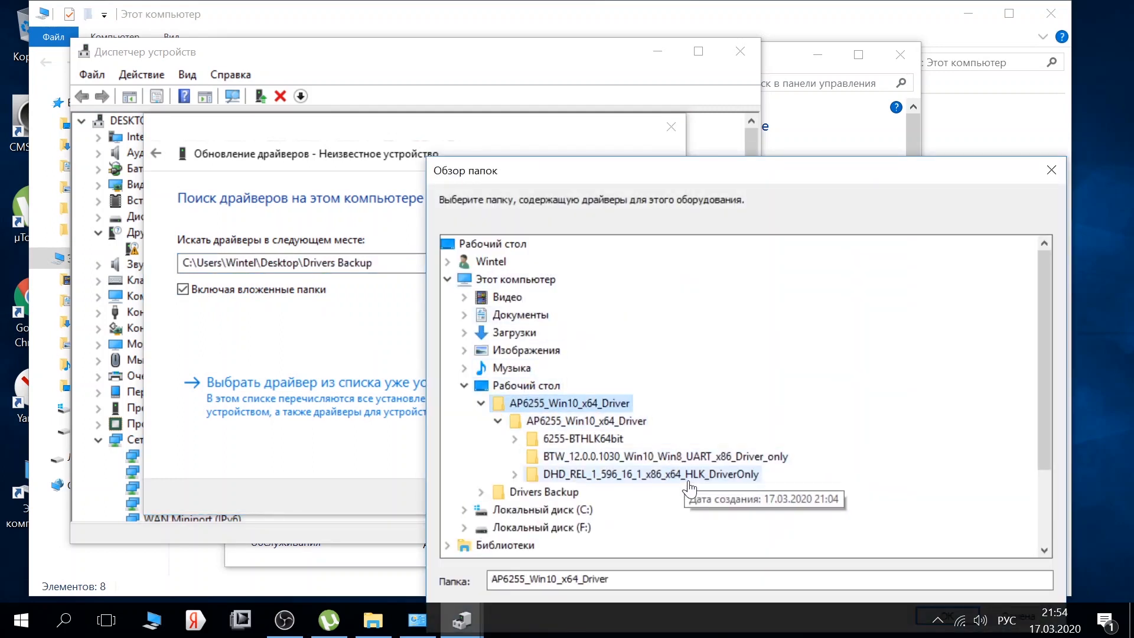
{"action": "scroll", "coordinate": [679, 526], "scroll_direction": "down", "scroll_amount": 2}
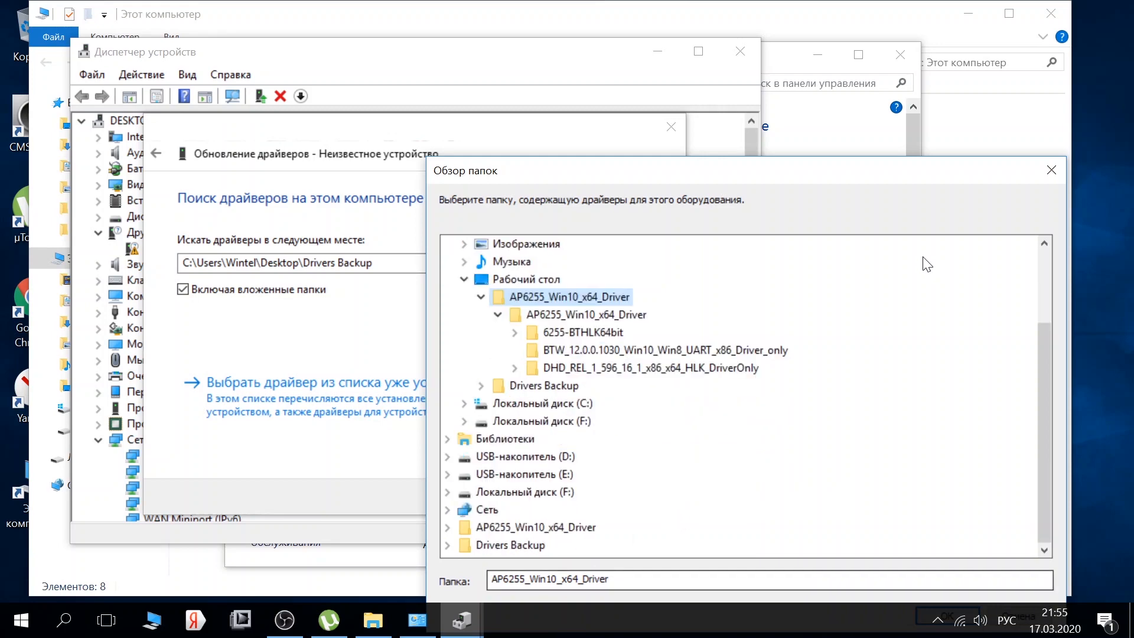
{"action": "left_click_drag", "start_coordinate": [877, 172], "coordinate": [773, 80]}
{"action": "left_click", "coordinate": [848, 524]}
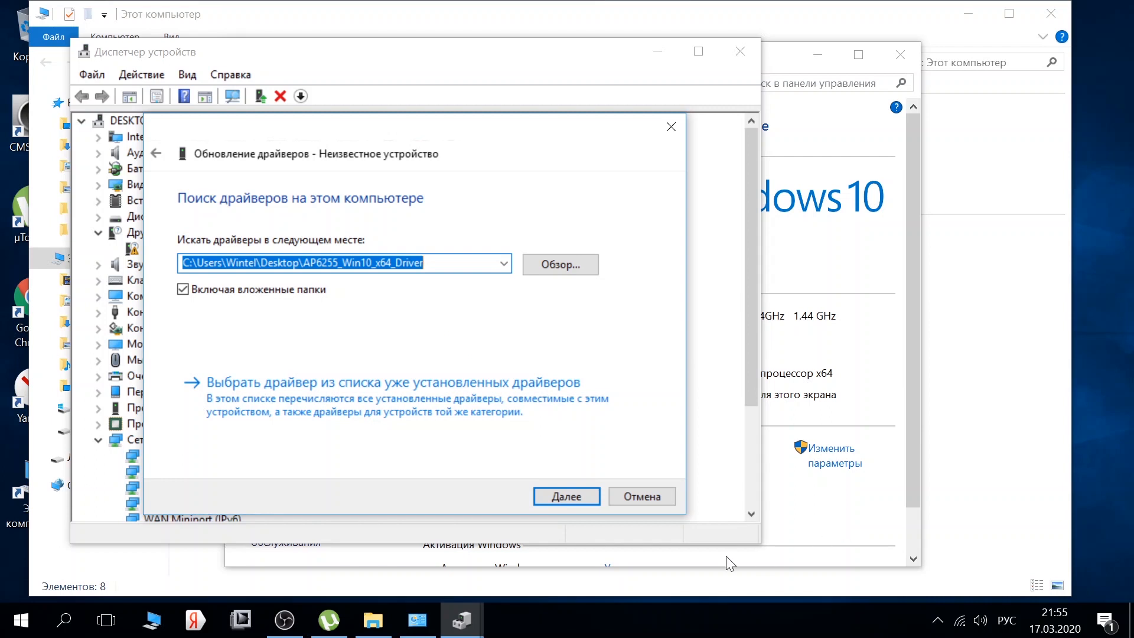
- Install the unknown device's driver from the chosen folder, close the update wizard, and check the refreshed device list
{"action": "left_click", "coordinate": [572, 495]}
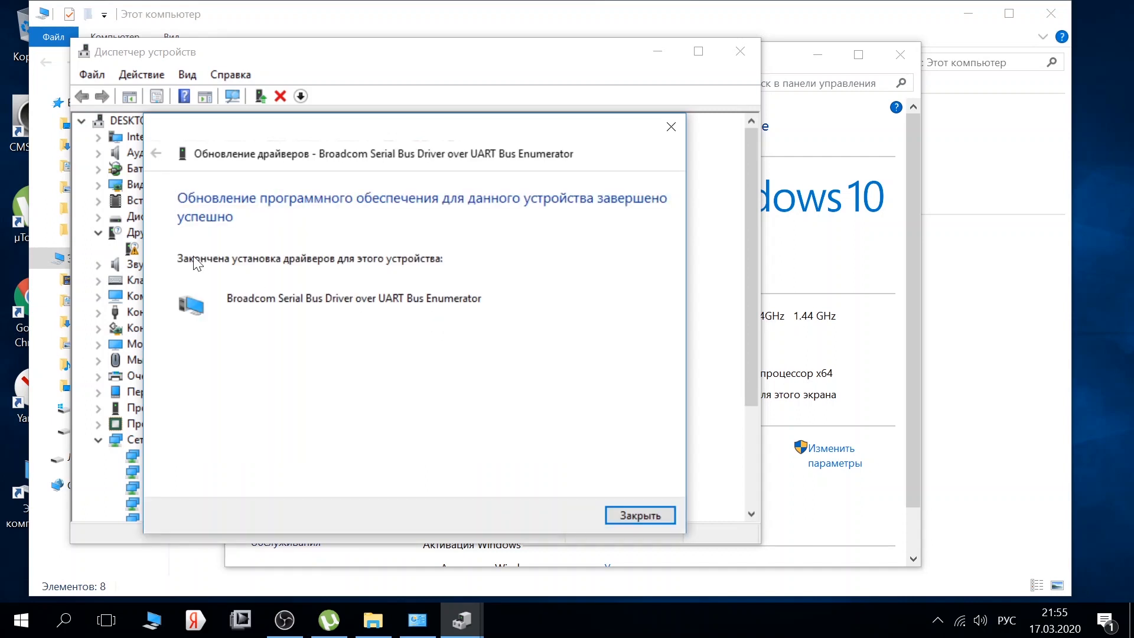
{"action": "left_click", "coordinate": [649, 516]}
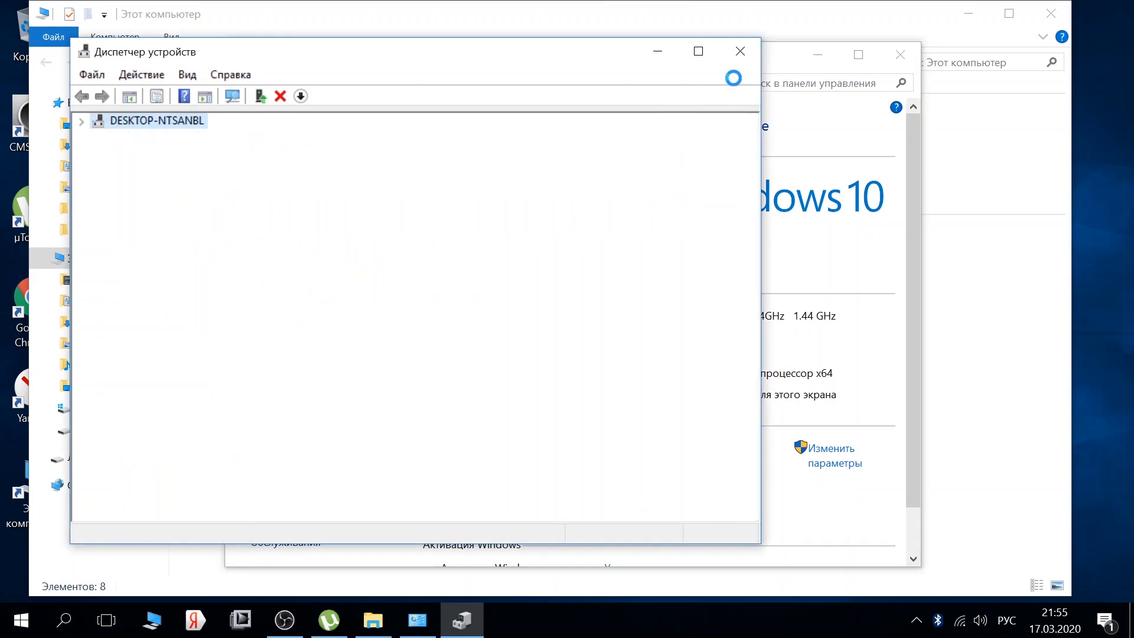
{"action": "scroll", "coordinate": [653, 204], "scroll_direction": "up", "scroll_amount": 4}
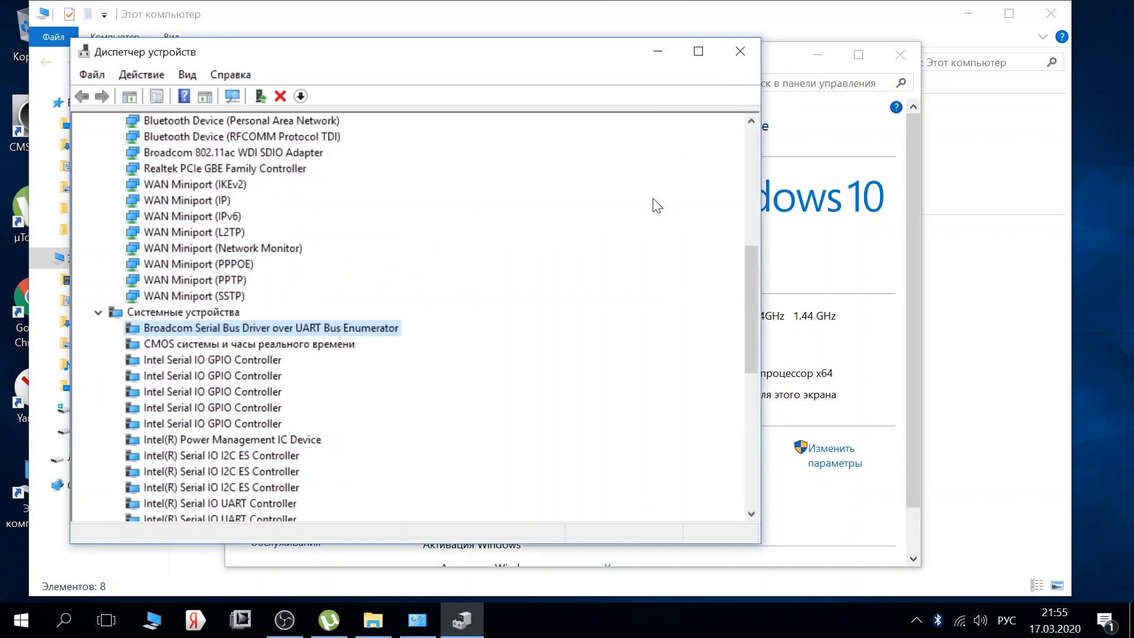
{"action": "scroll", "coordinate": [653, 204], "scroll_direction": "up", "scroll_amount": 8}
- Close Device Manager, the System window, and the This PC window to return to the desktop
{"action": "left_click", "coordinate": [740, 51]}
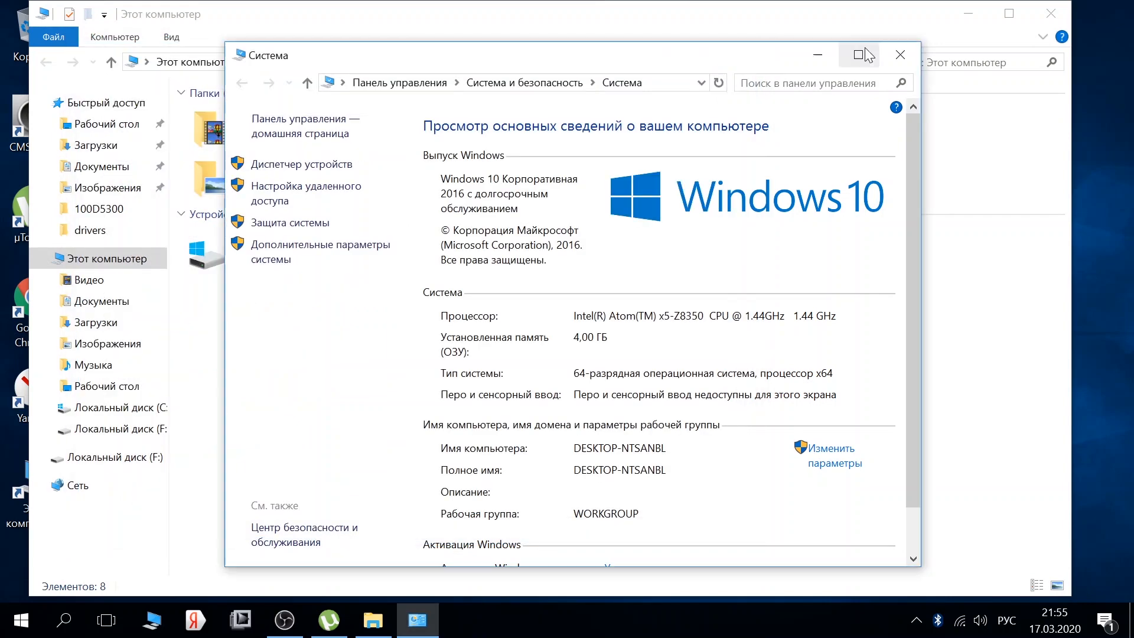
{"action": "left_click", "coordinate": [899, 55]}
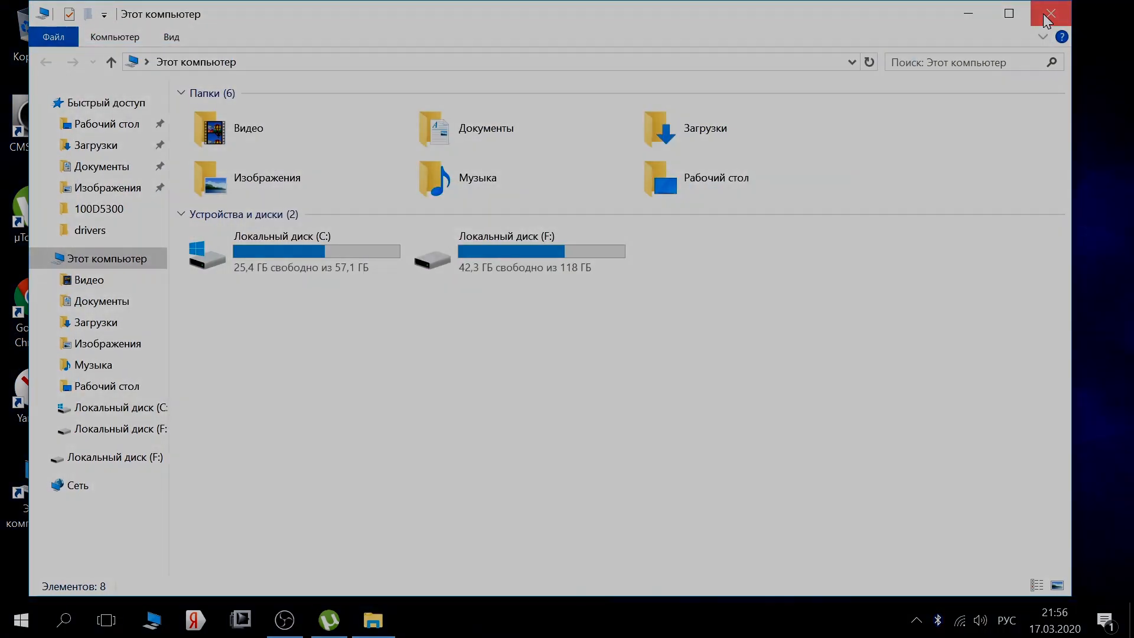
{"action": "left_click", "coordinate": [1043, 13]}
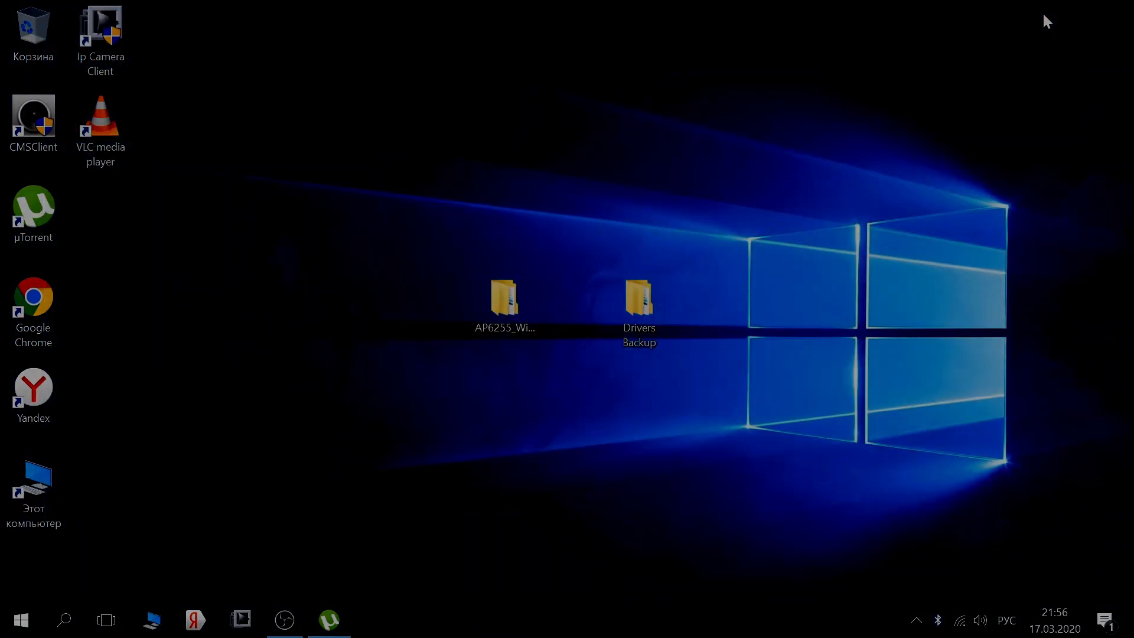